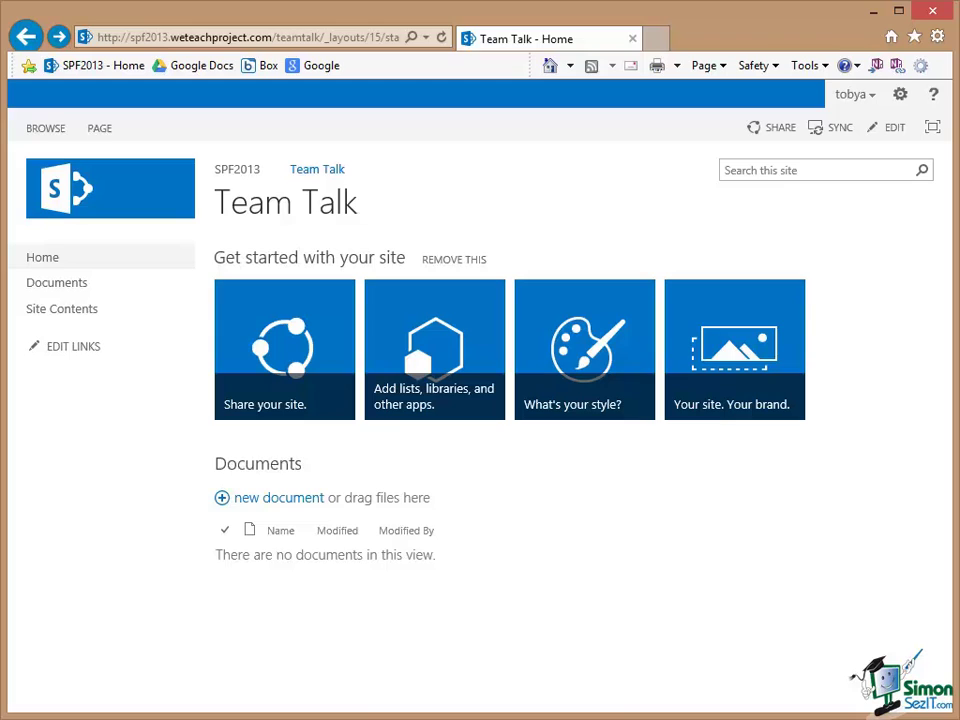
# Step: Go from the parent SPF2013 site to the Team Talk subsite's Site Settings
pyautogui.click(228, 175)
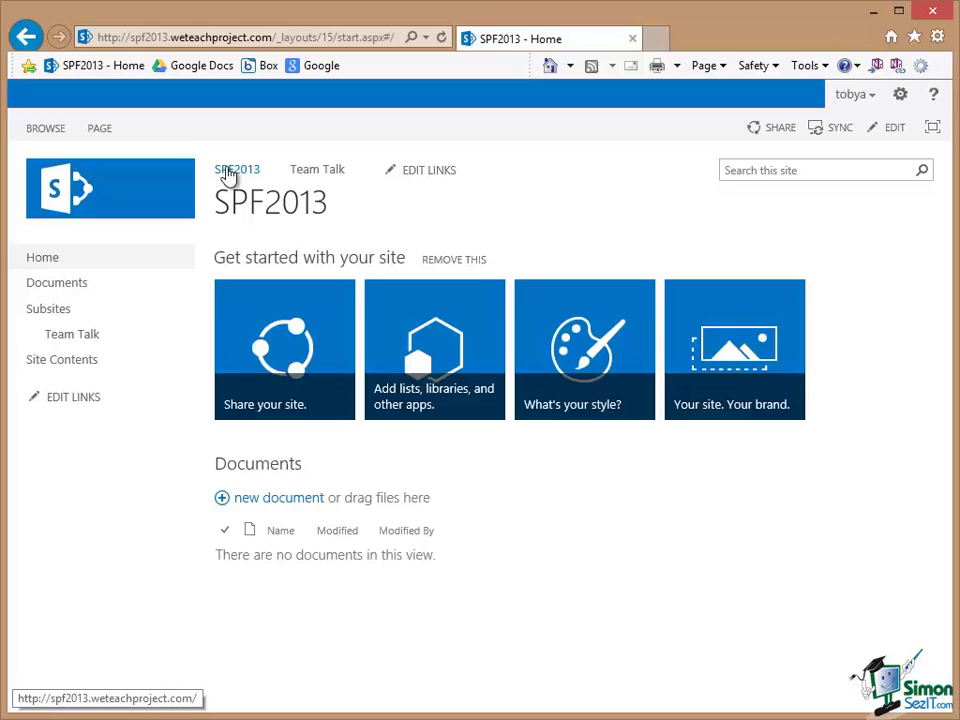
pyautogui.click(318, 170)
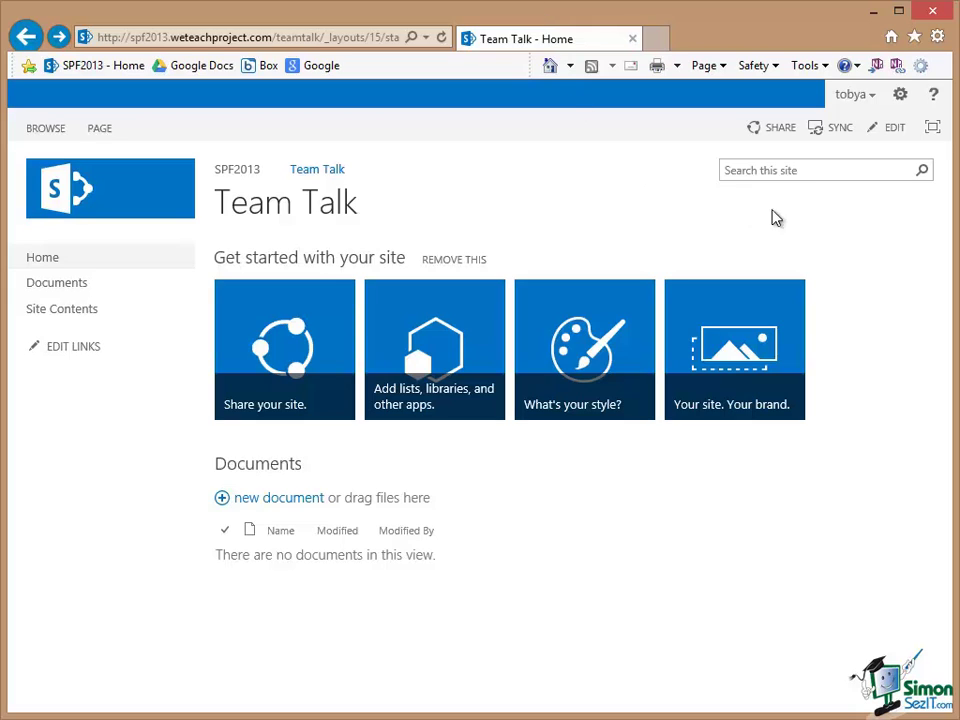
pyautogui.click(900, 94)
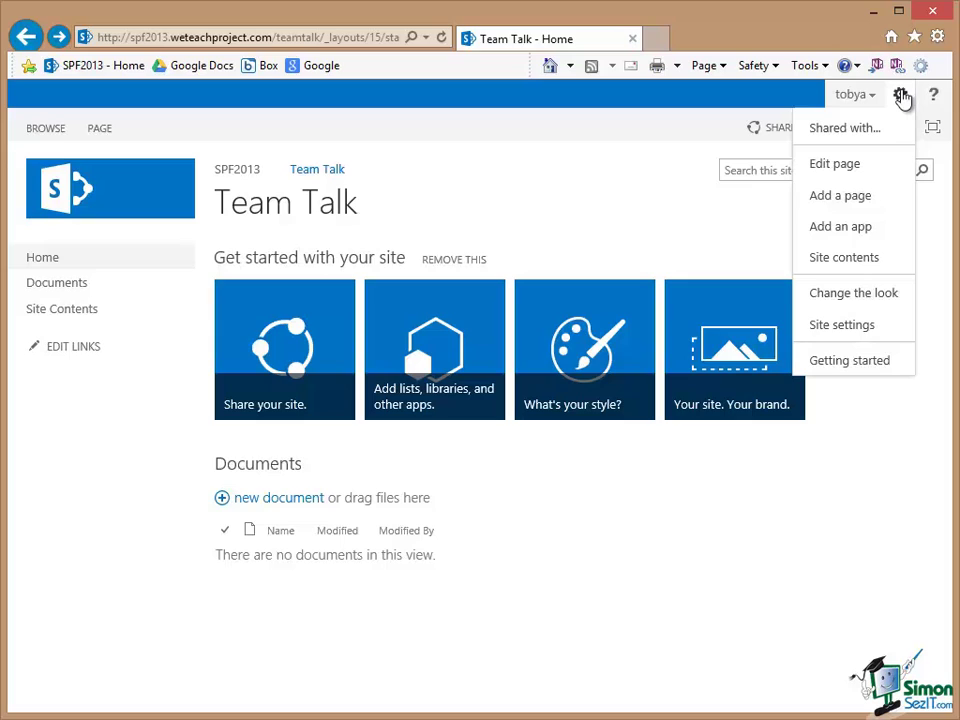
pyautogui.click(840, 326)
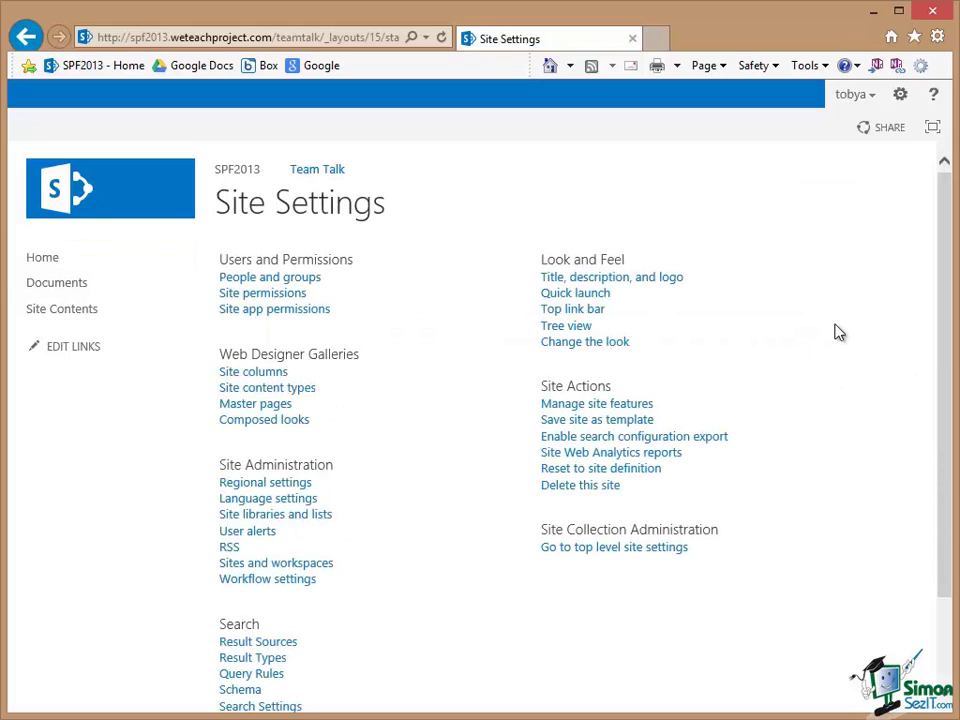
# Step: On the Title, description and logo page, start uploading a logo from the computer
pyautogui.click(583, 278)
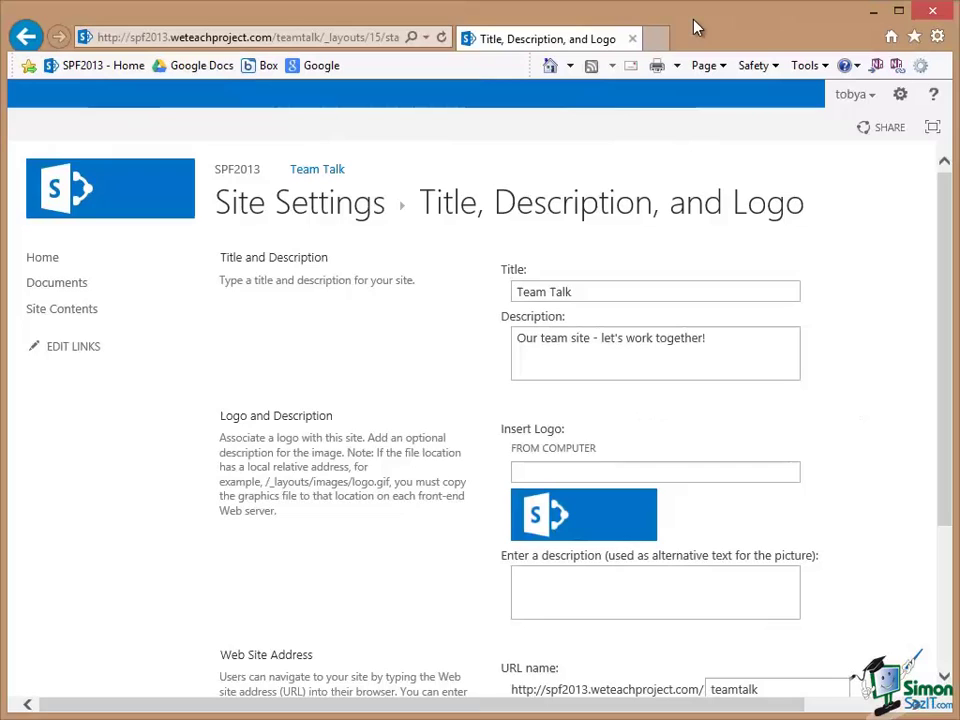
pyautogui.click(553, 467)
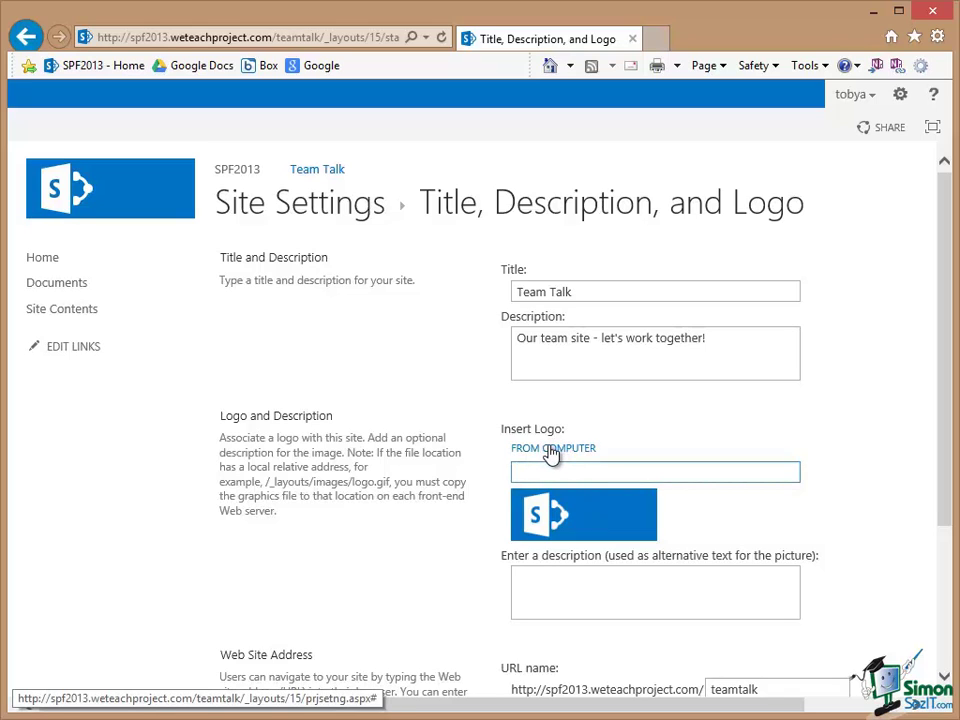
pyautogui.click(543, 582)
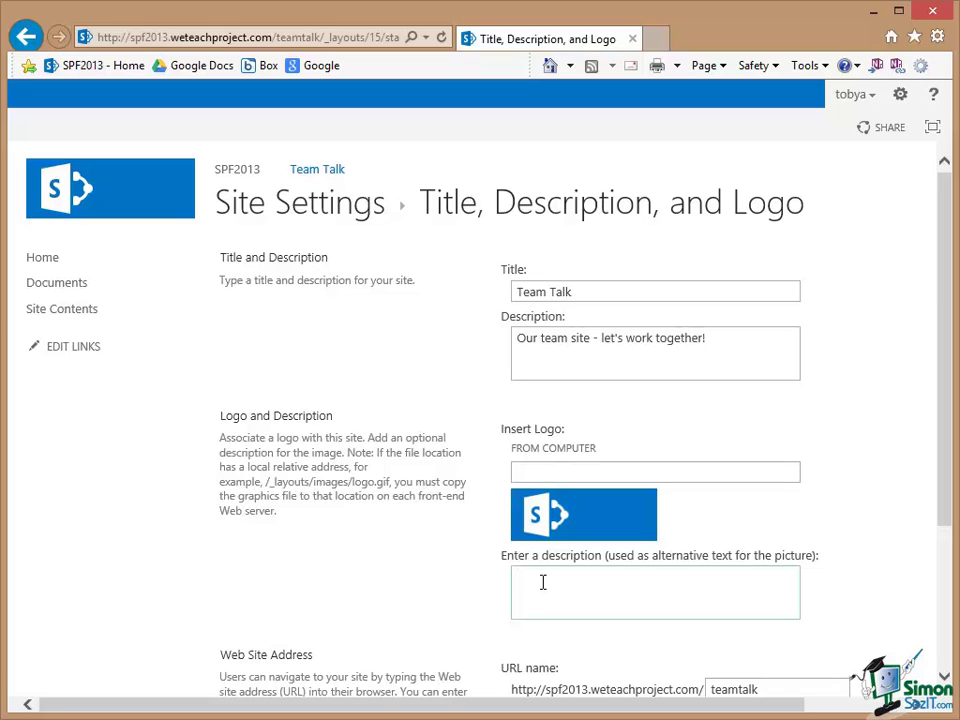
pyautogui.click(543, 456)
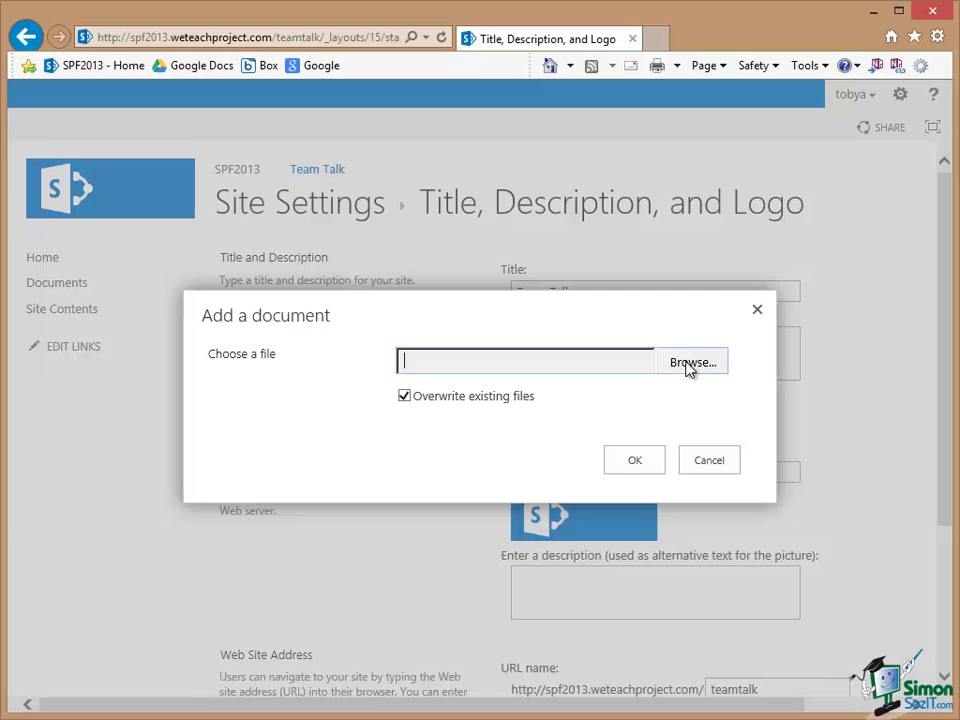
# Step: Upload PMlogo.gif as the Team Talk logo with alternative text 'PM logo'
pyautogui.click(687, 368)
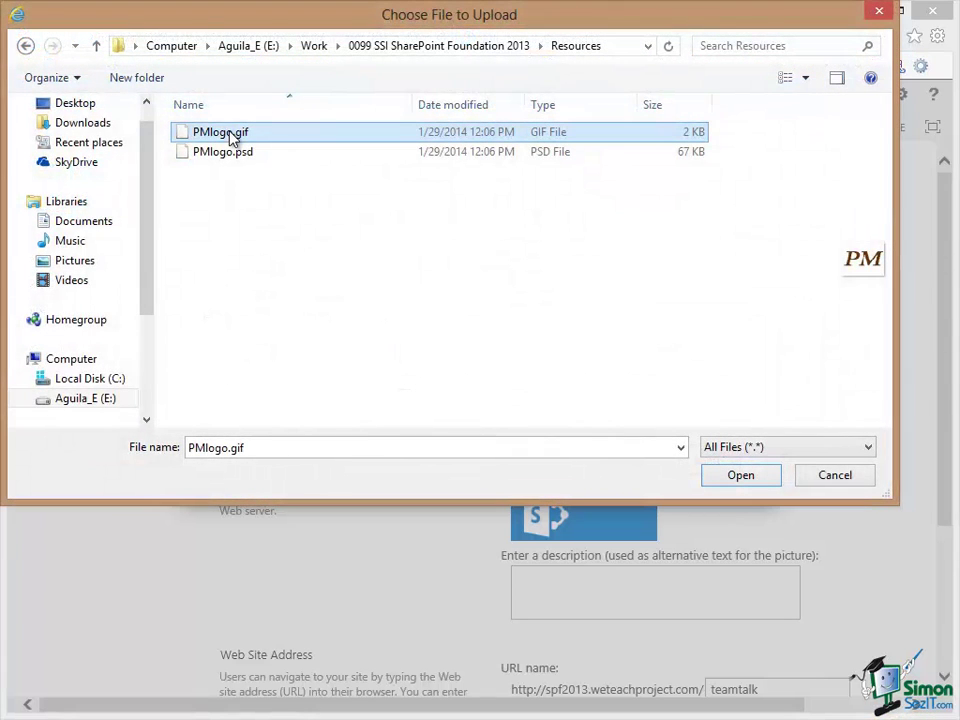
pyautogui.click(741, 478)
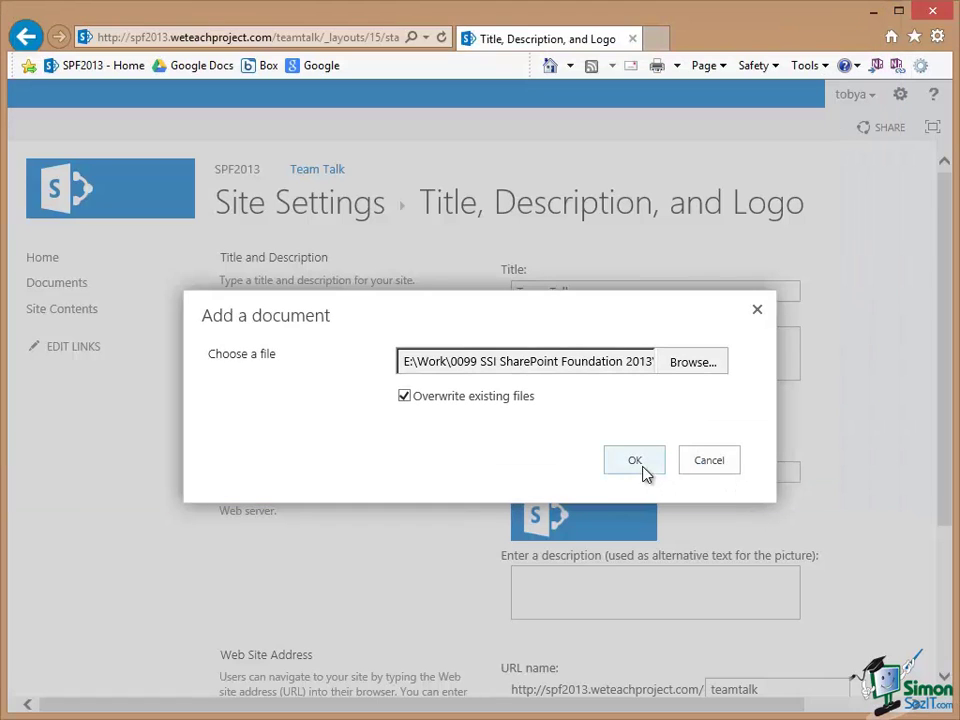
pyautogui.click(637, 464)
pyautogui.click(559, 600)
pyautogui.write('PM logo')
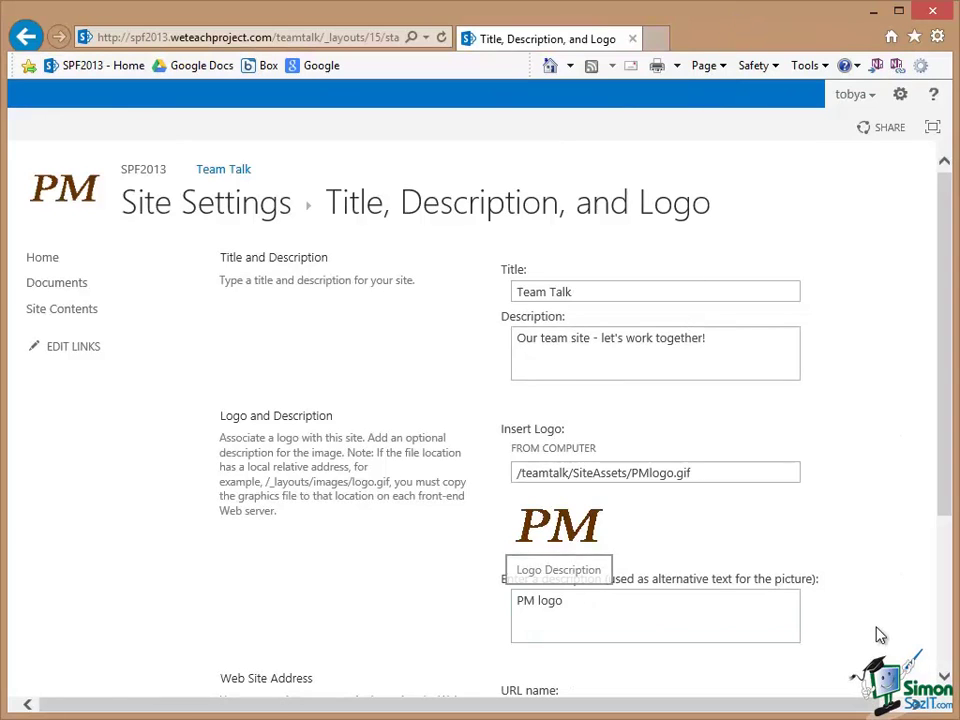
pyautogui.click(944, 677)
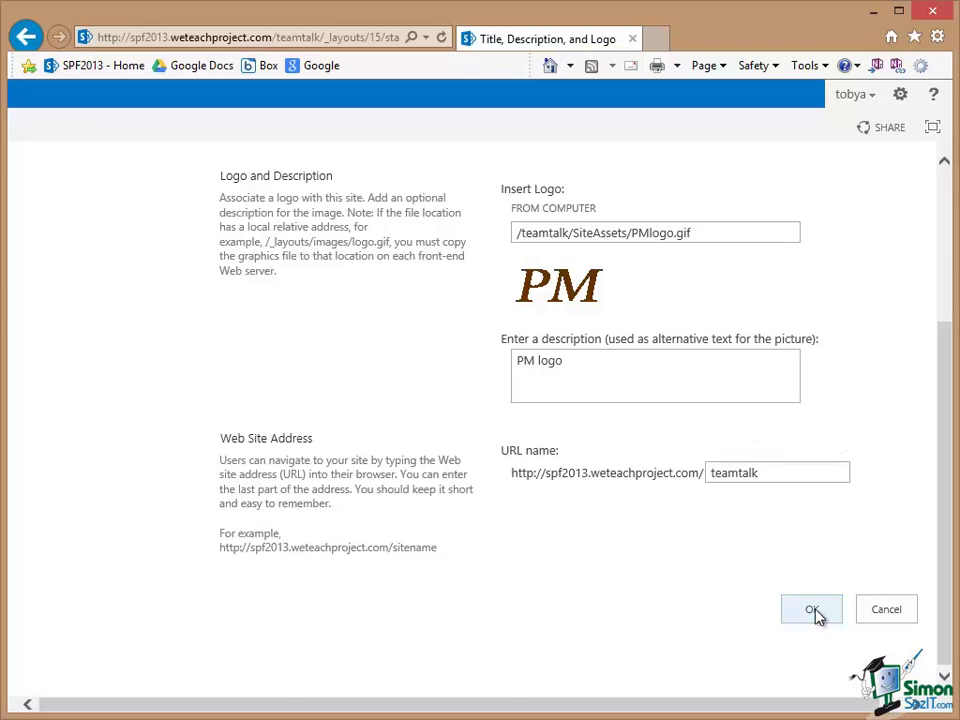
# Step: Save the PM logo settings and return to the Team Talk home page
pyautogui.click(813, 612)
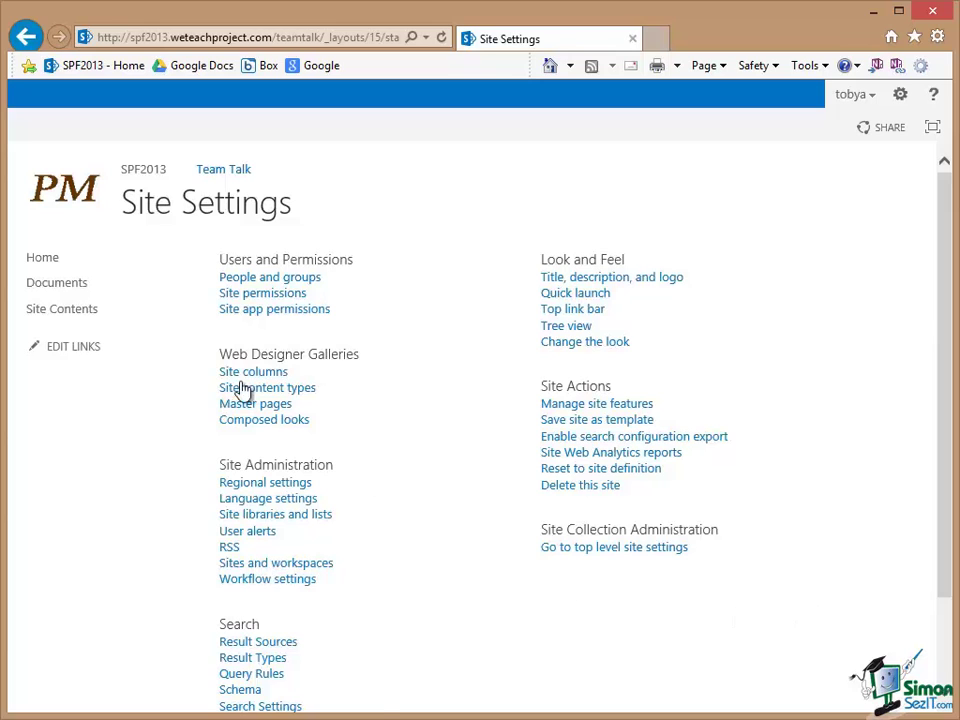
pyautogui.click(40, 264)
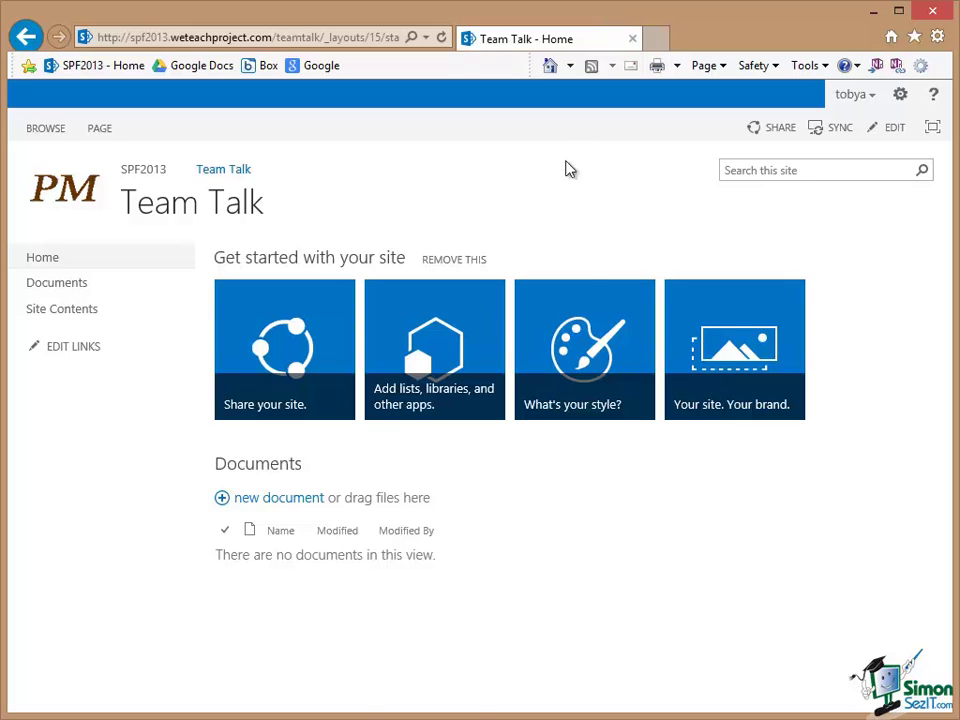
# Step: From Team Talk's Site Settings, go to Change the look and pick the Wood theme
pyautogui.click(900, 96)
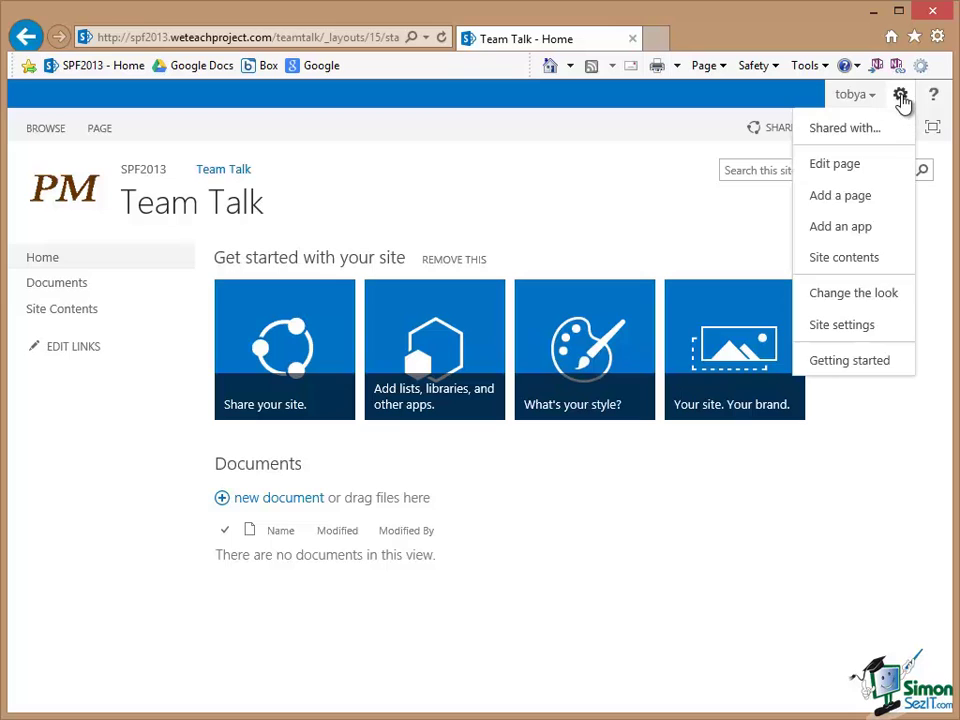
pyautogui.click(837, 325)
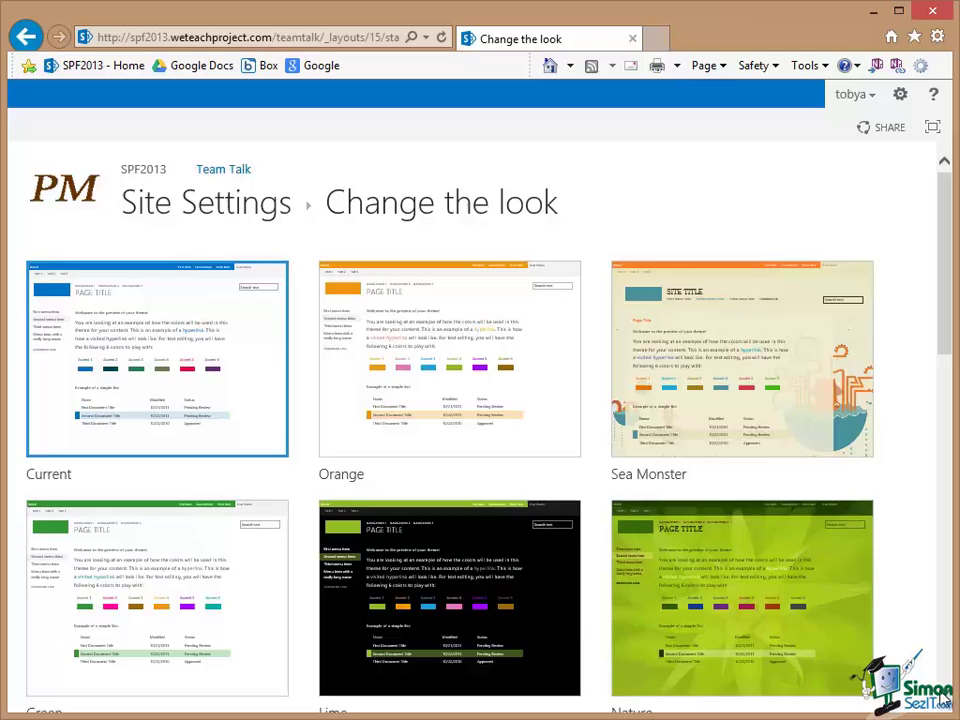
pyautogui.scroll(-2, 715, 530)
pyautogui.scroll(-5, 480, 400)
pyautogui.scroll(-2, 480, 400)
pyautogui.scroll(-4, 480, 400)
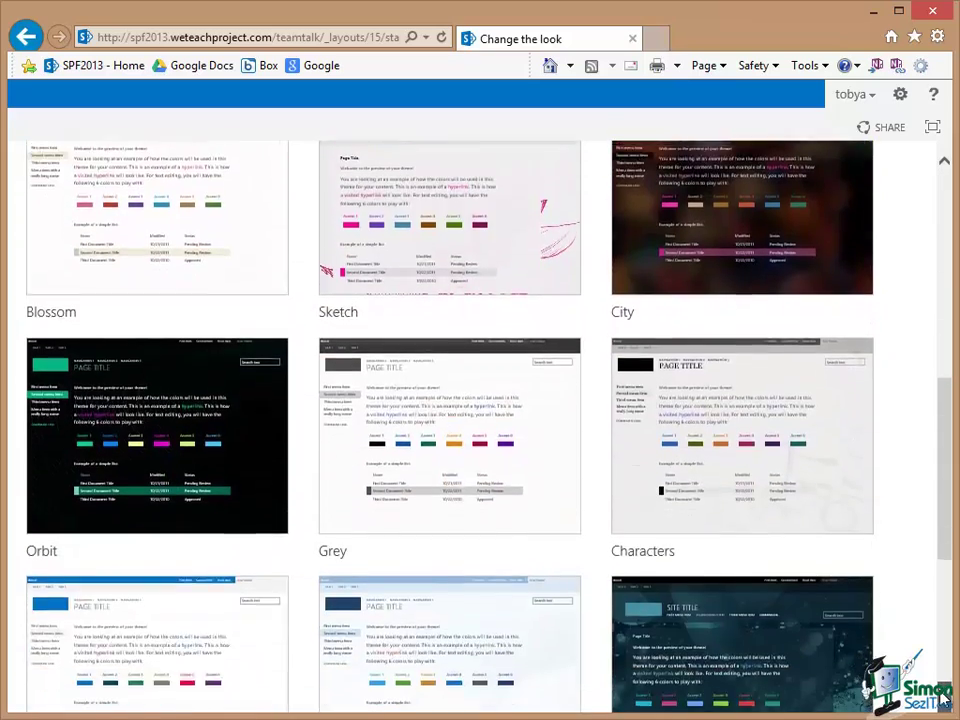
pyautogui.scroll(-4, 480, 400)
pyautogui.scroll(-4, 945, 697)
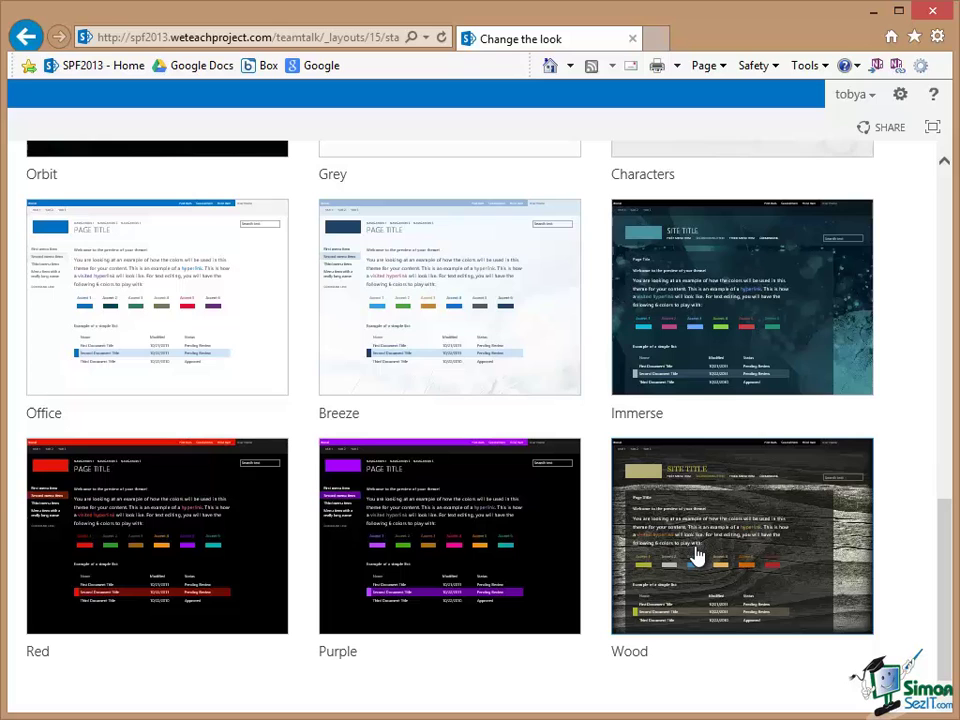
pyautogui.click(697, 556)
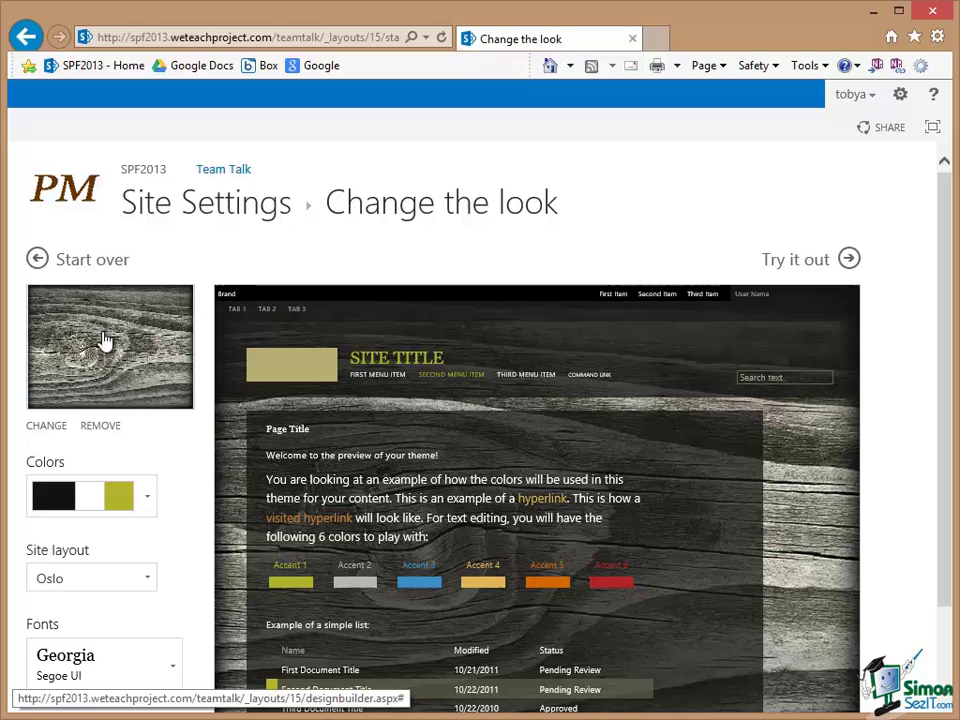
# Step: Review the Wood colour palettes and layouts, keeping the current colours and the Oslo layout
pyautogui.click(147, 503)
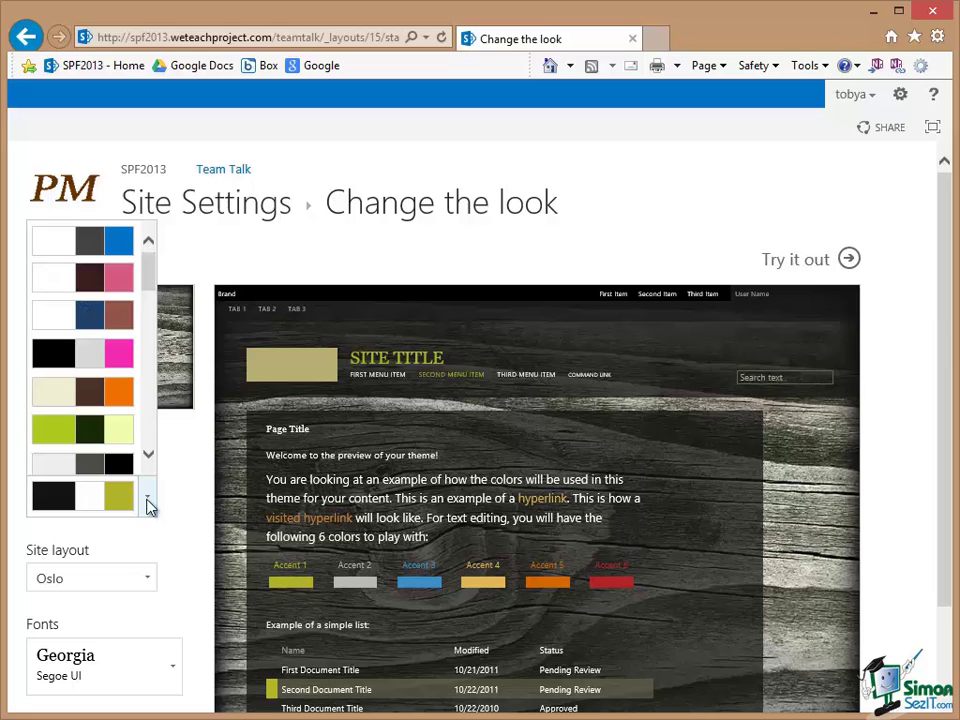
pyautogui.moveTo(150, 274); pyautogui.dragTo(156, 362)
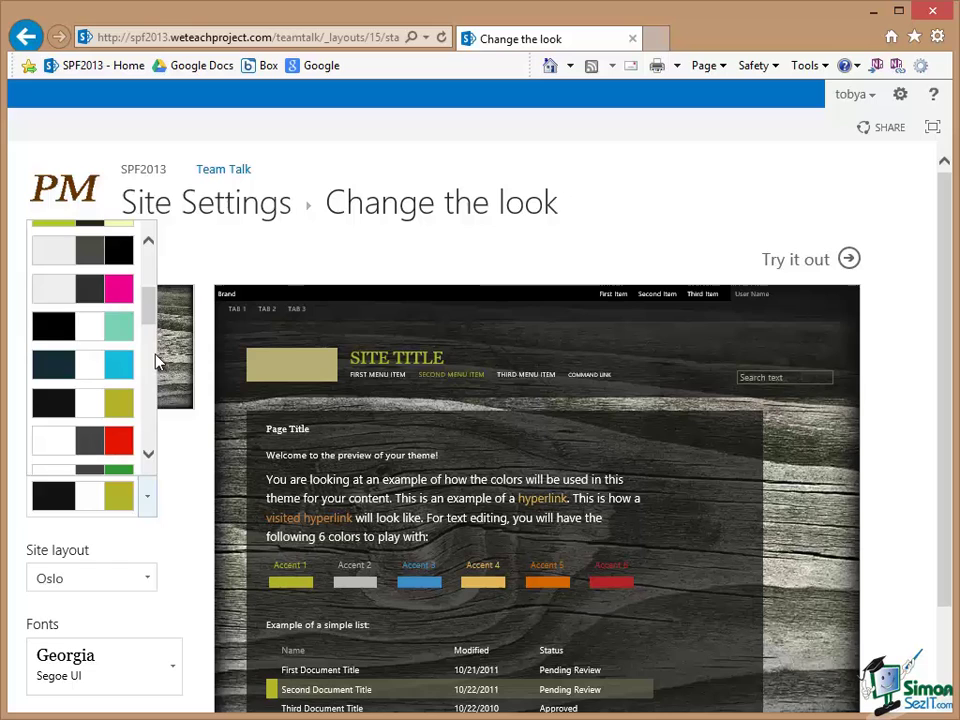
pyautogui.click(166, 536)
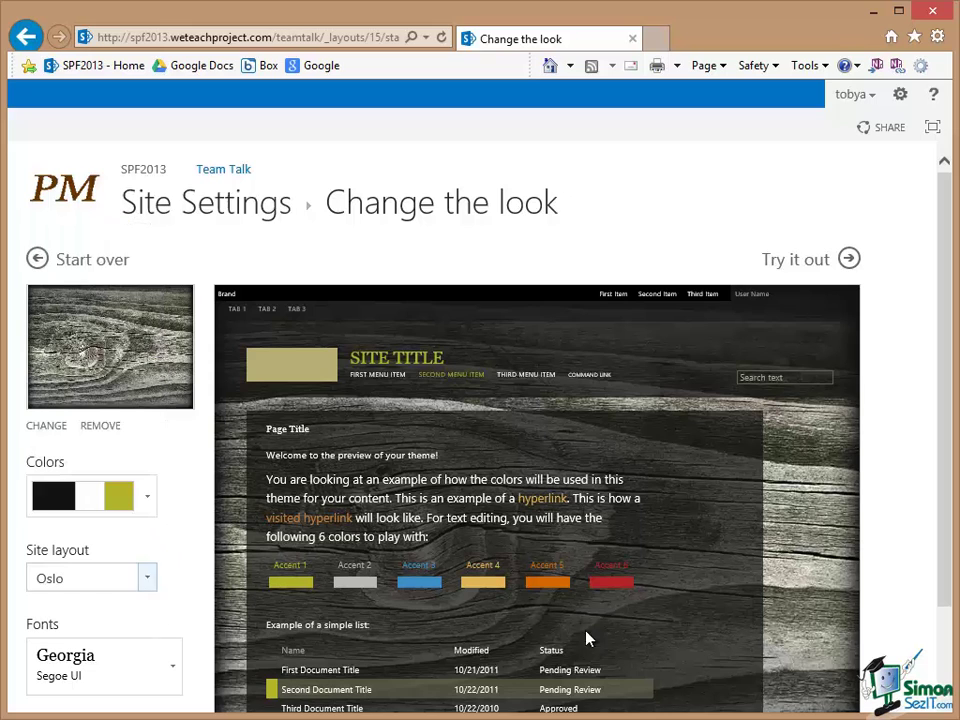
pyautogui.moveTo(947, 231); pyautogui.dragTo(950, 334)
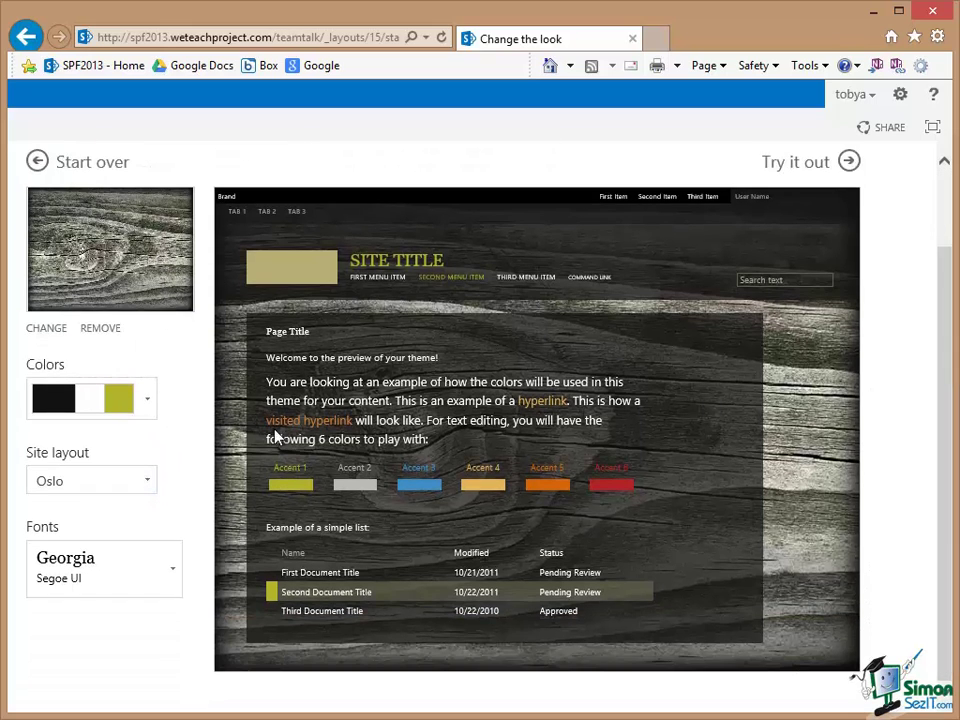
pyautogui.click(148, 483)
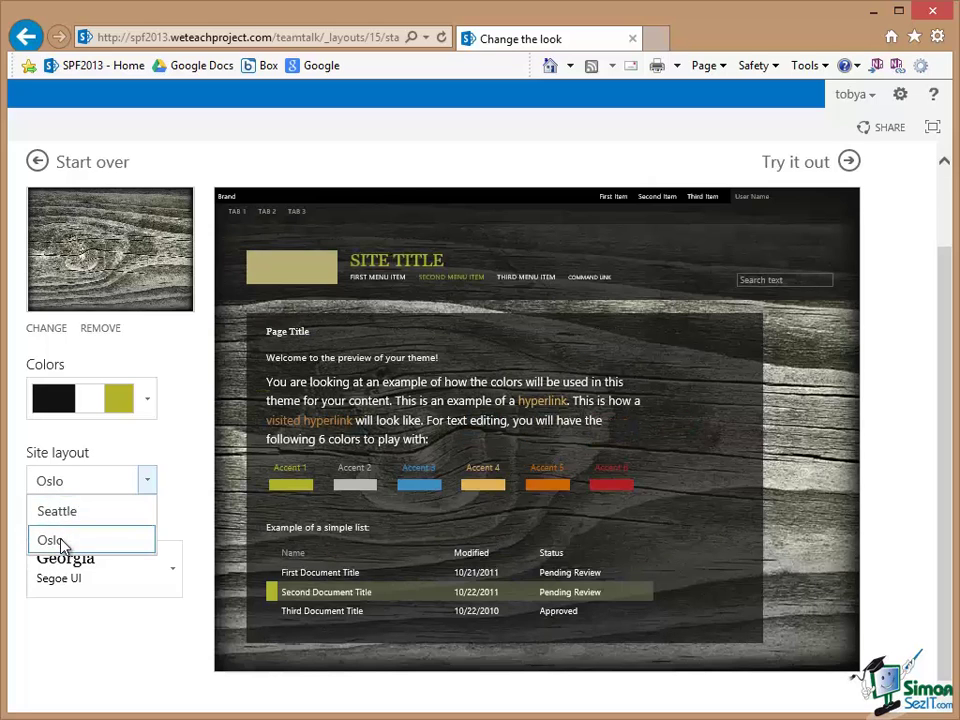
pyautogui.click(47, 540)
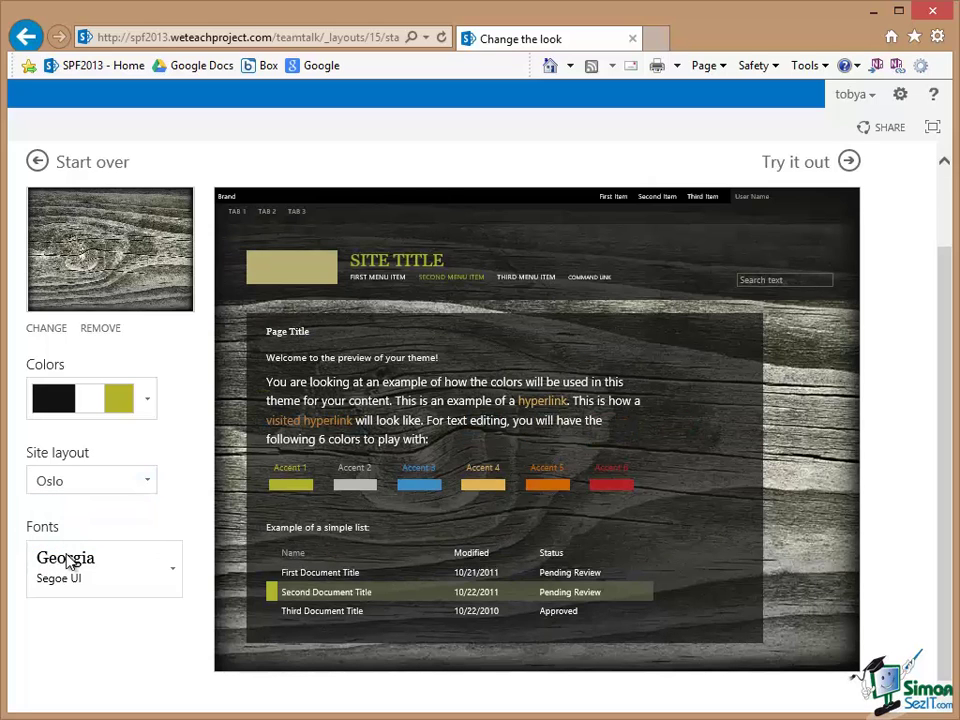
# Step: Set the Wood look's fonts to Georgia / Segoe UI
pyautogui.click(175, 576)
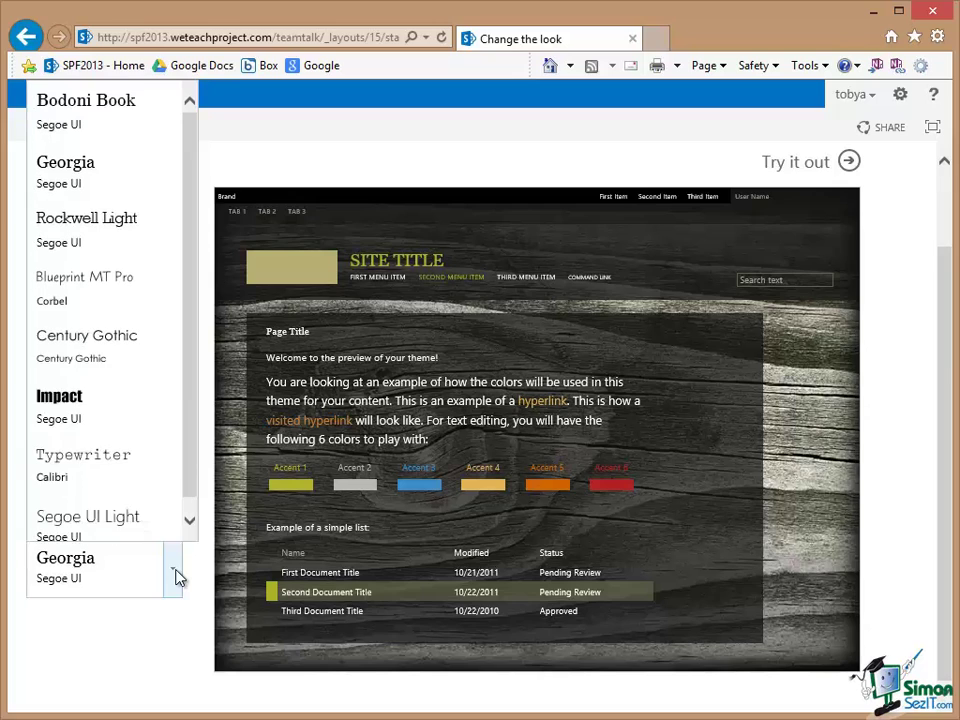
pyautogui.scroll(-1, 199, 447)
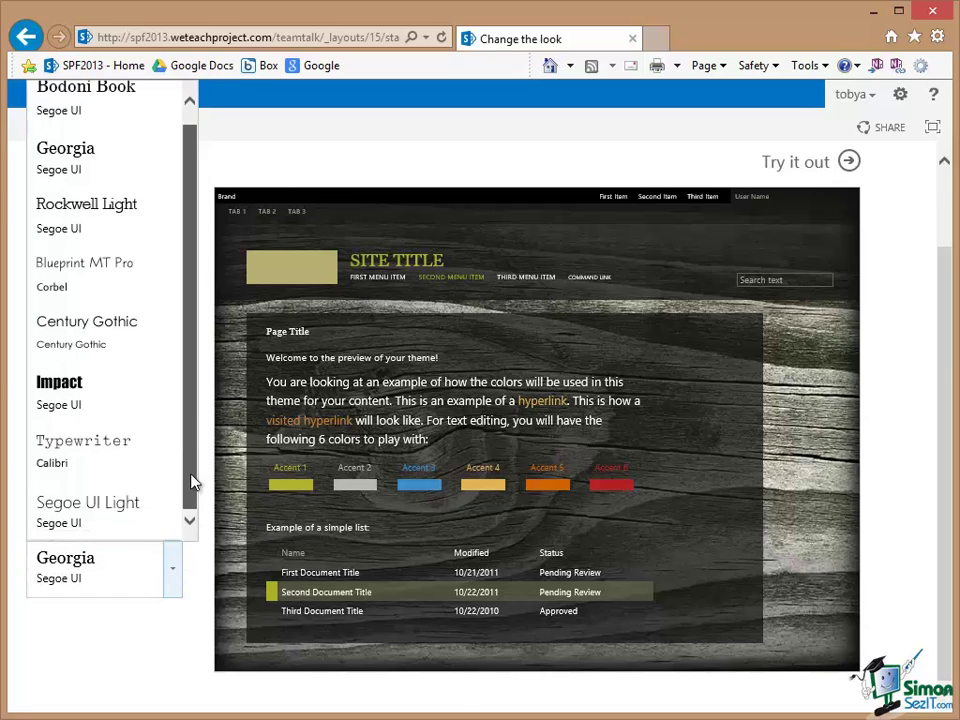
pyautogui.scroll(1, 199, 447)
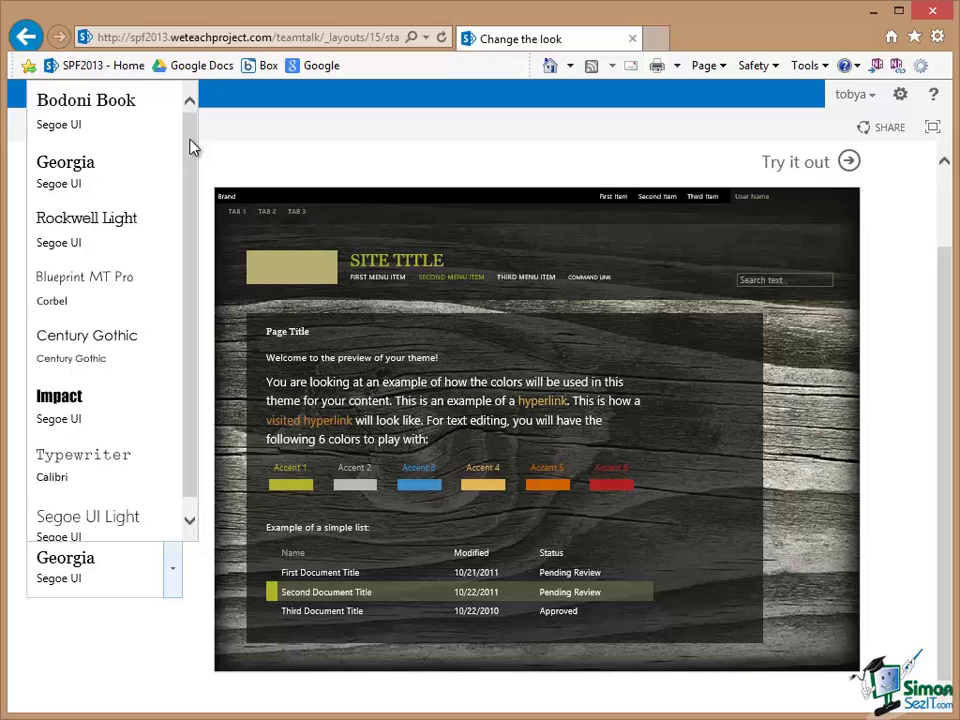
pyautogui.click(82, 570)
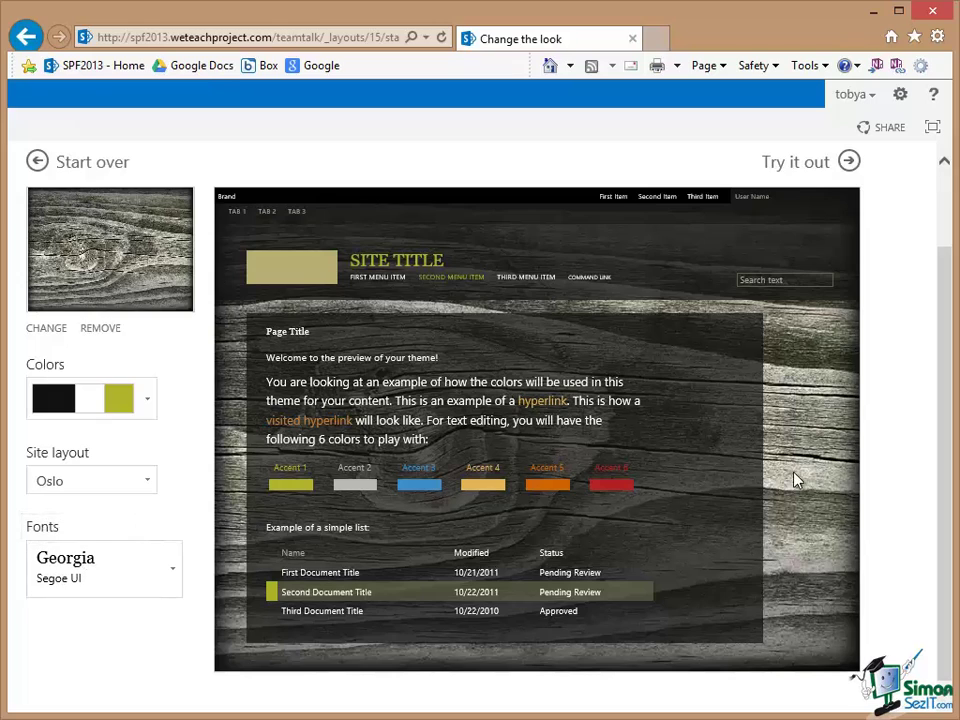
pyautogui.click(806, 164)
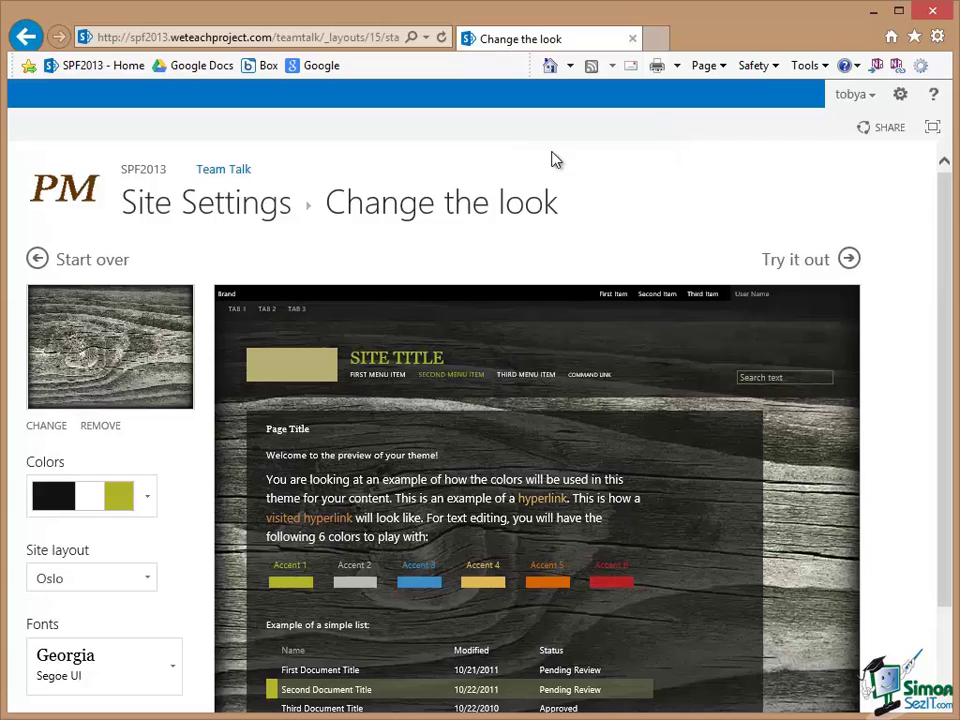
# Step: Start over with the Sketch theme, blue palette and Seattle layout, then preview it
pyautogui.click(70, 262)
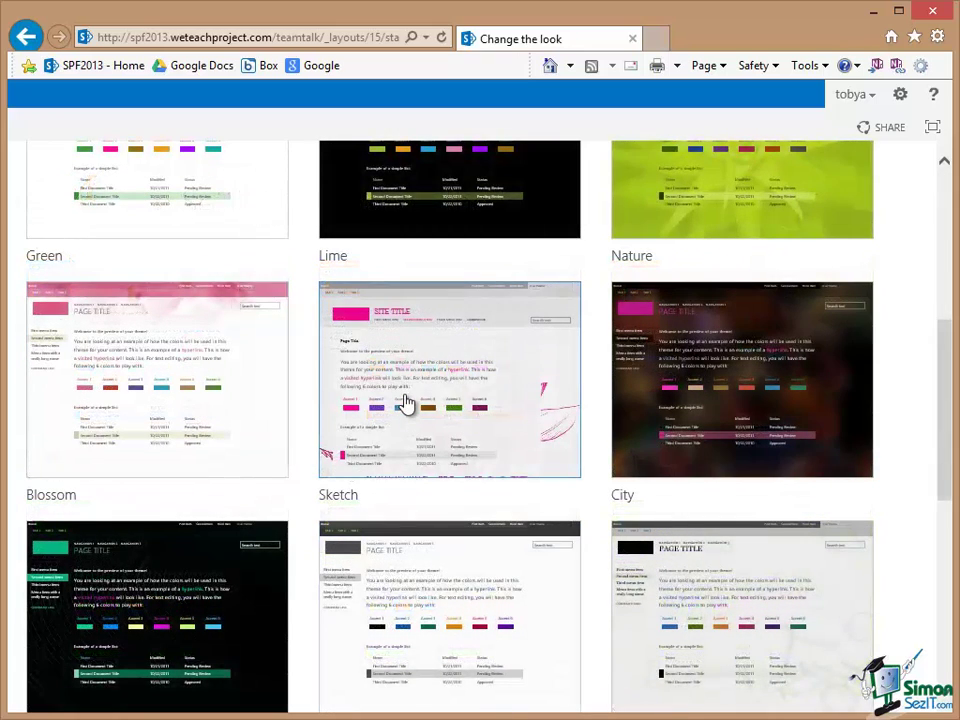
pyautogui.click(405, 400)
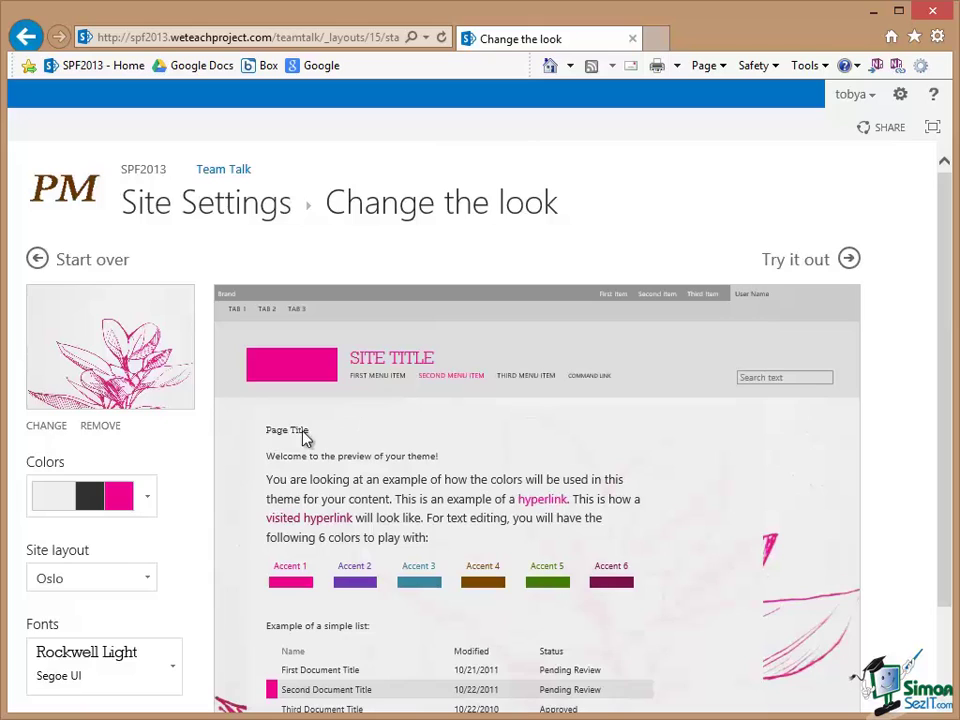
pyautogui.click(145, 503)
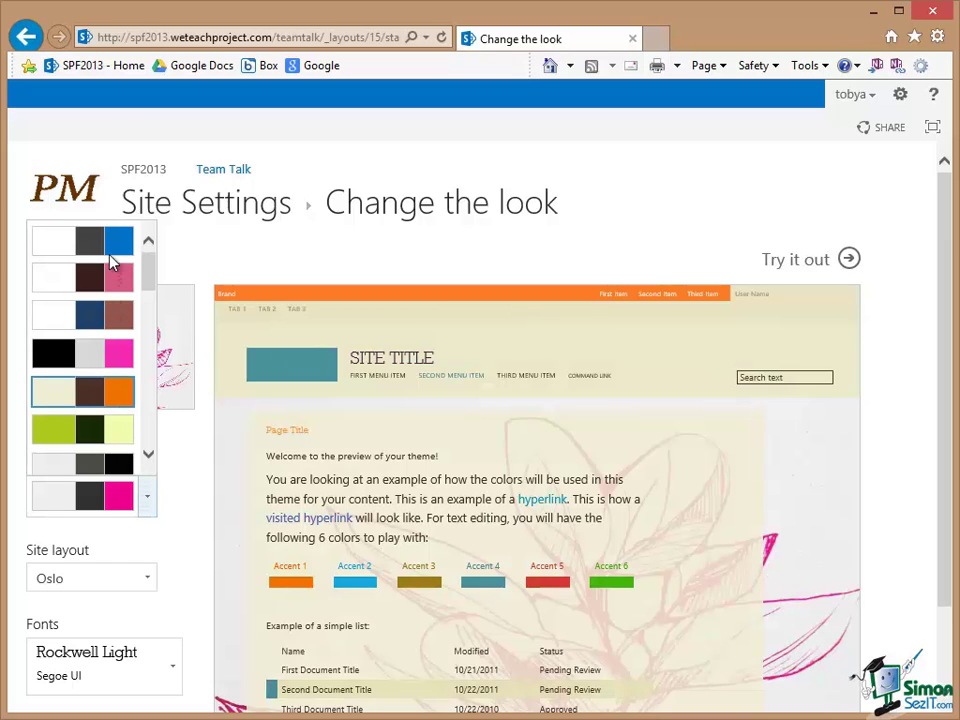
pyautogui.click(110, 245)
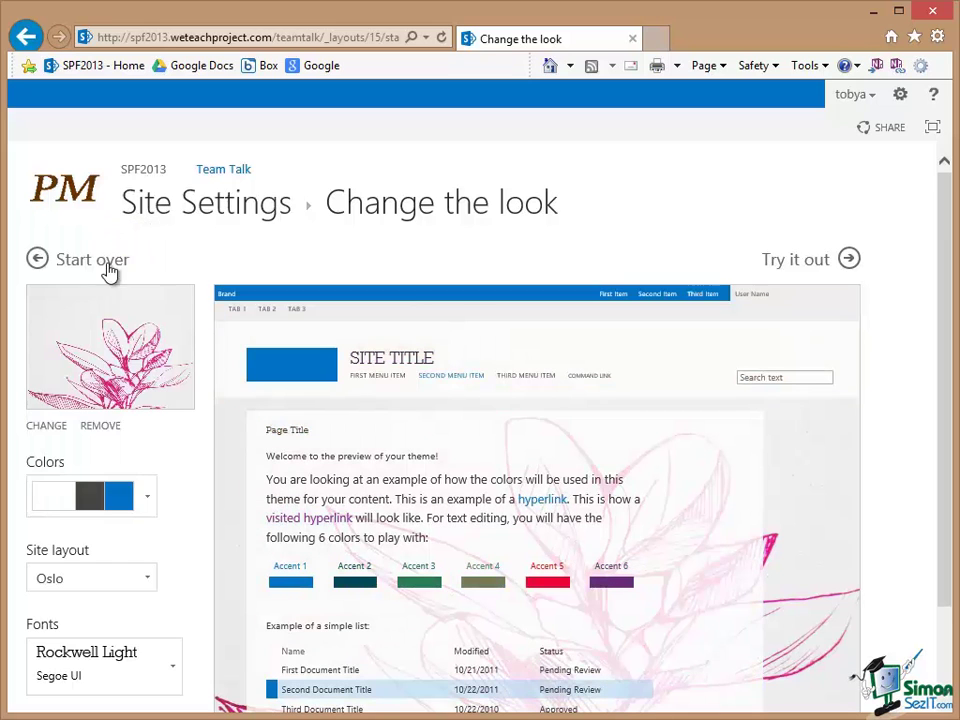
pyautogui.click(147, 578)
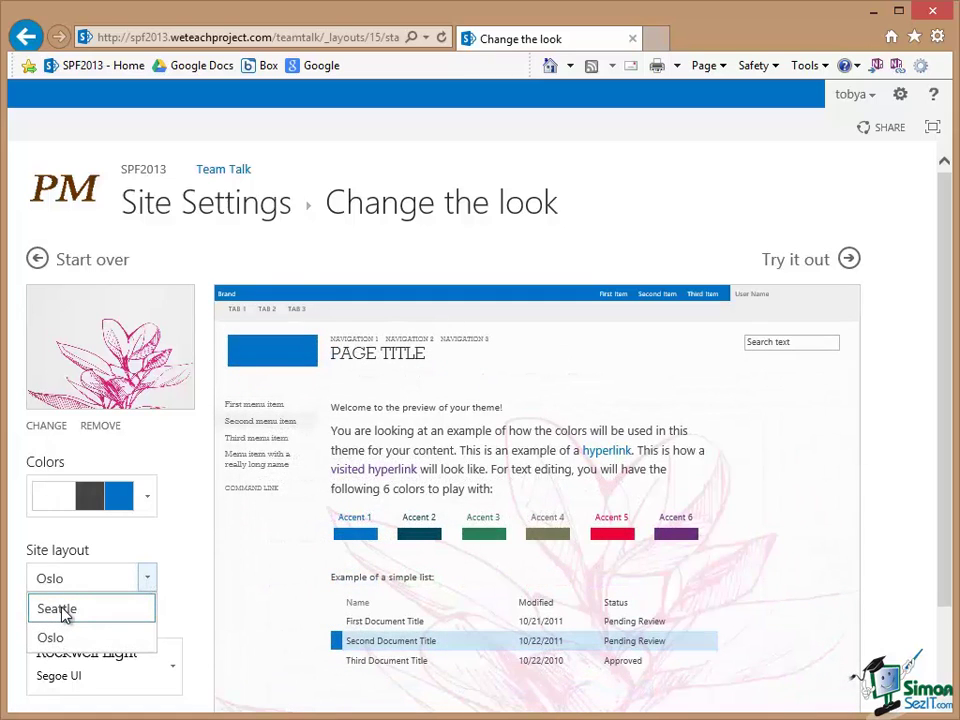
pyautogui.click(63, 610)
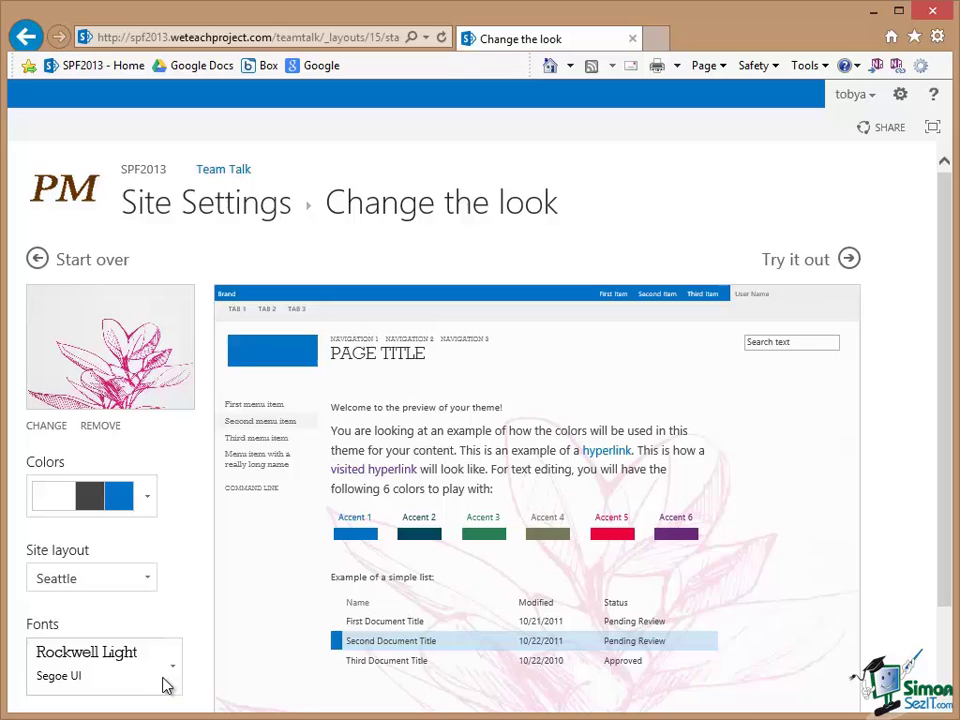
pyautogui.scroll(-1, 884, 531)
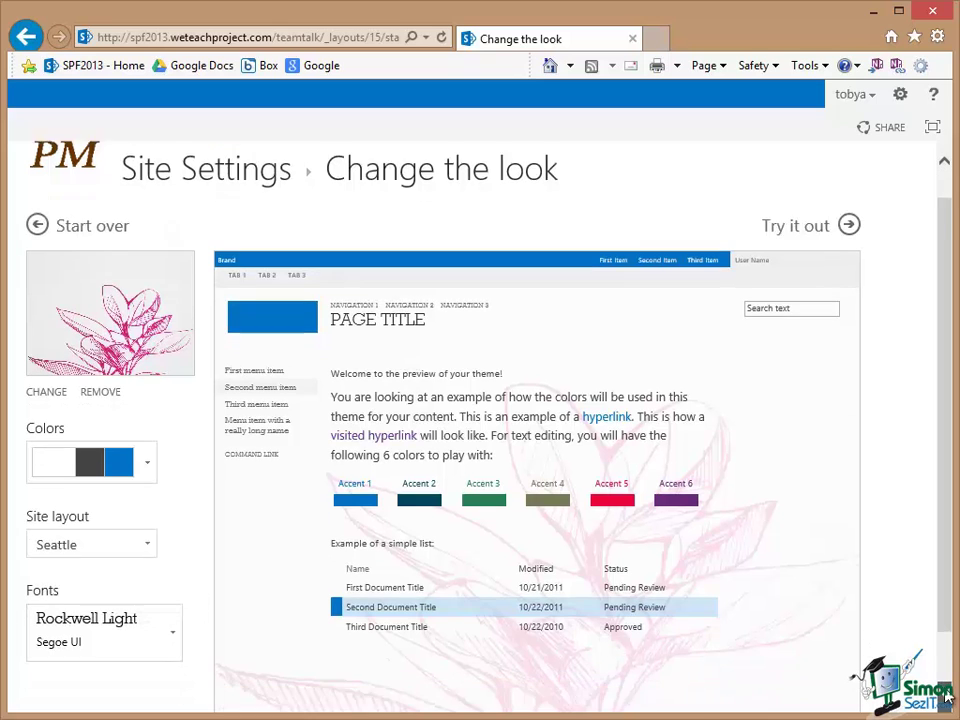
pyautogui.click(792, 158)
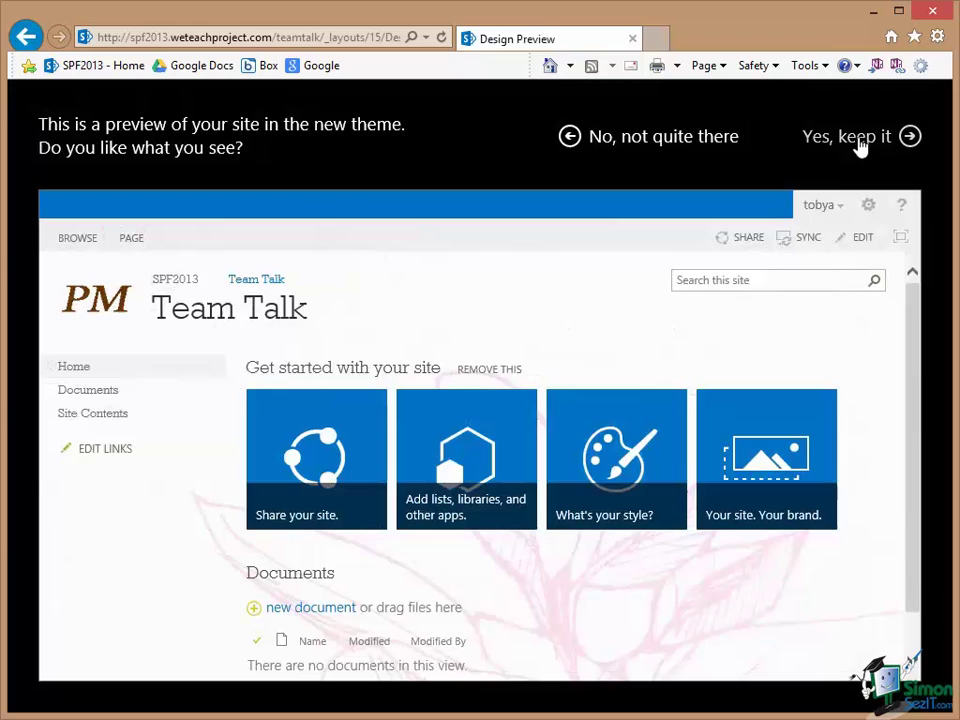
# Step: Keep the previewed blue Sketch look for Team Talk
pyautogui.click(858, 144)
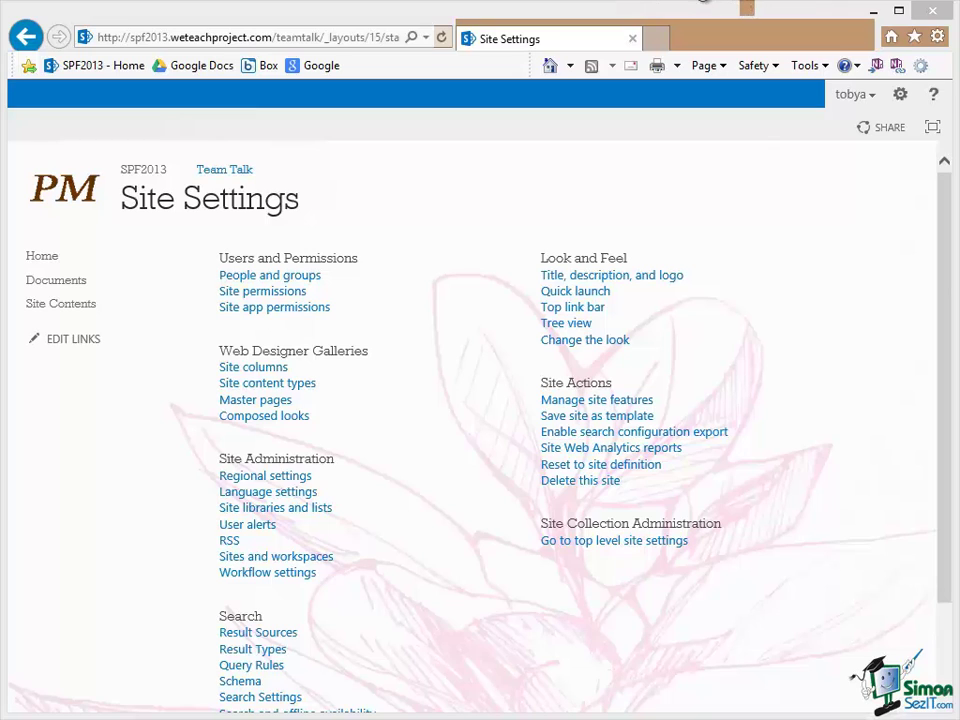
# Step: Enable Tree View in Team Talk's navigation settings and save
pyautogui.click(575, 327)
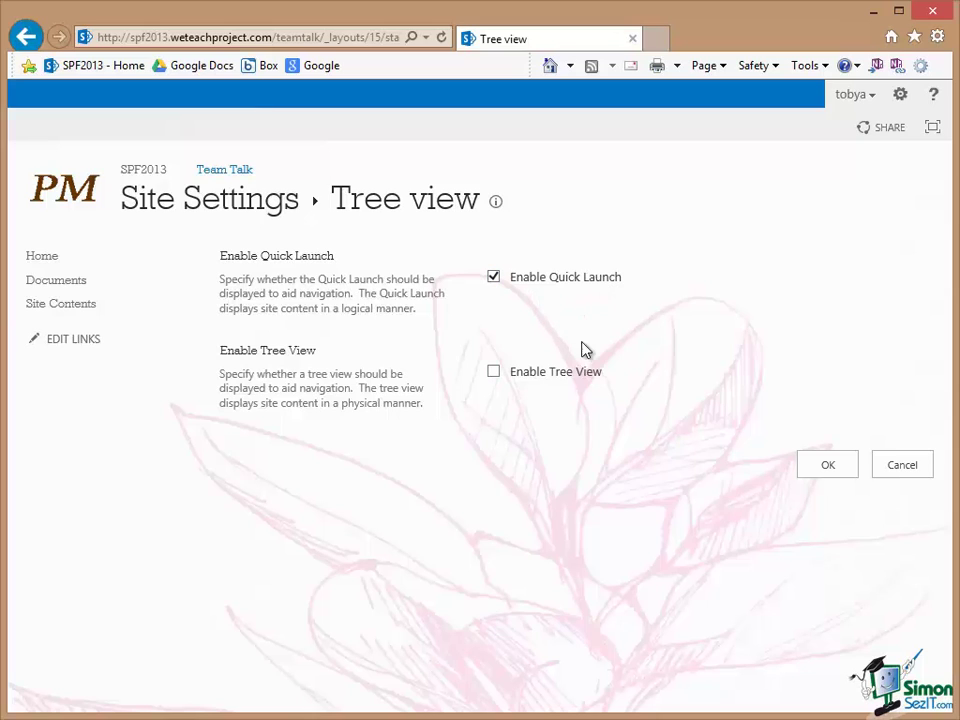
pyautogui.click(493, 374)
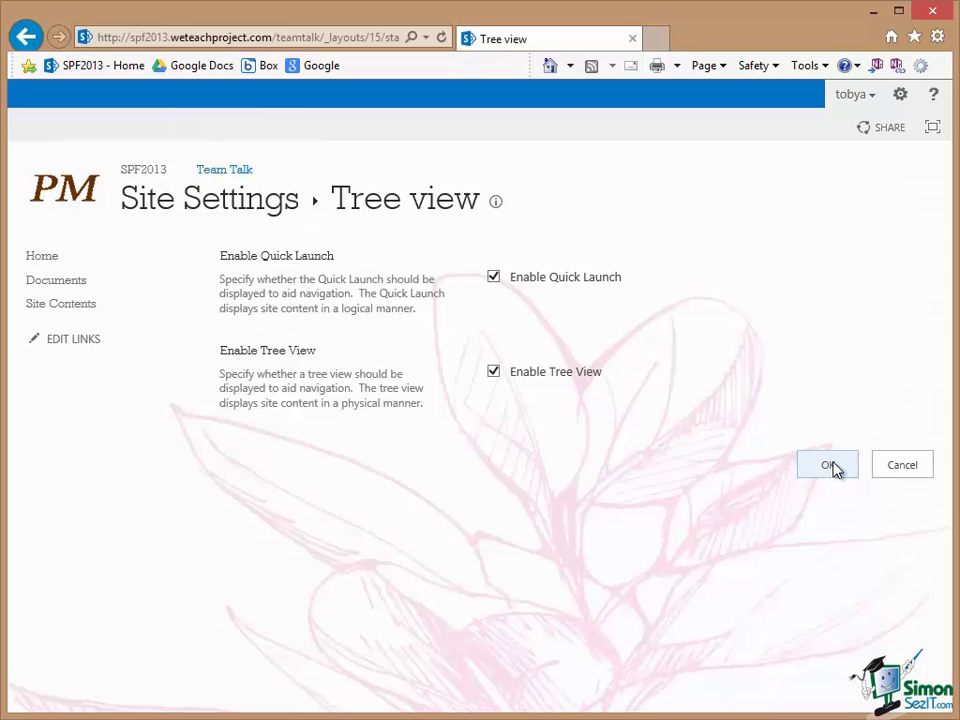
pyautogui.click(832, 467)
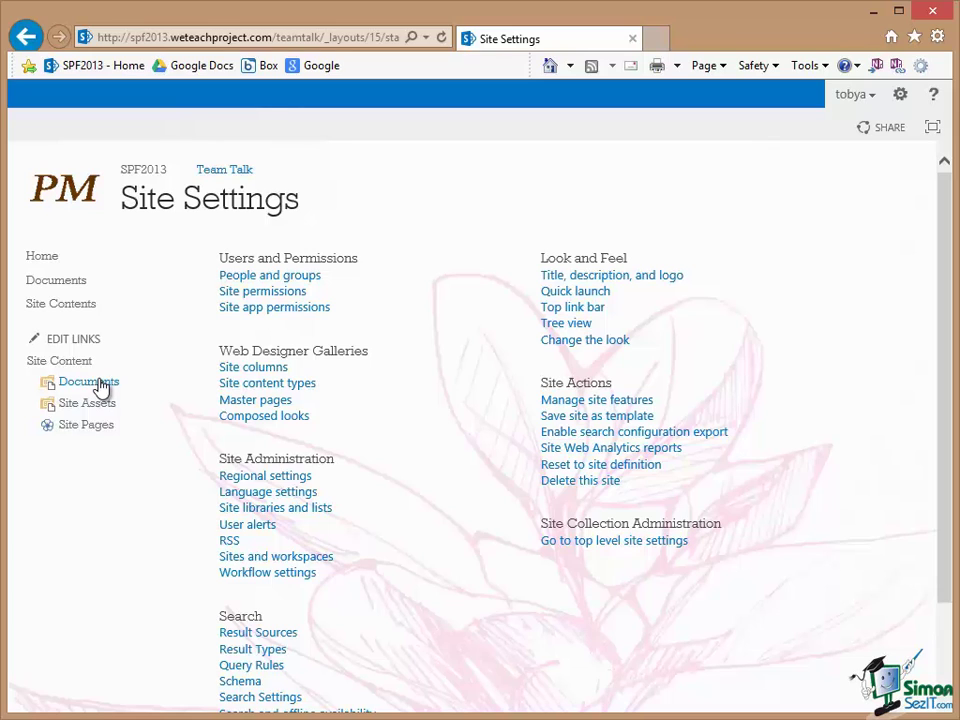
# Step: Uncheck Enable Tree View while leaving Enable Quick Launch checked
pyautogui.click(575, 330)
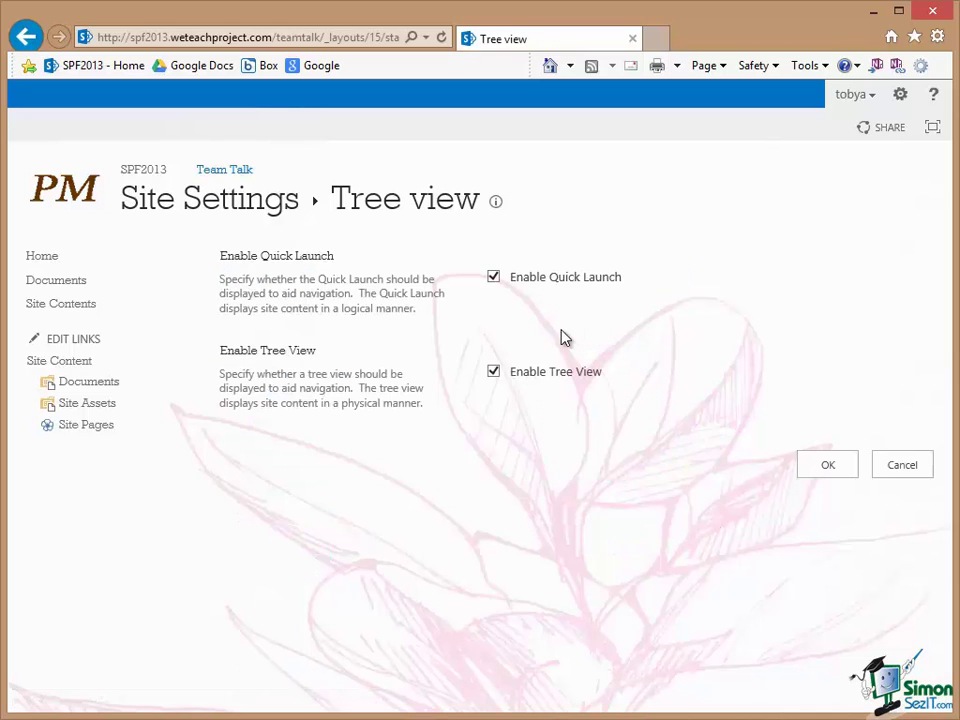
pyautogui.click(491, 376)
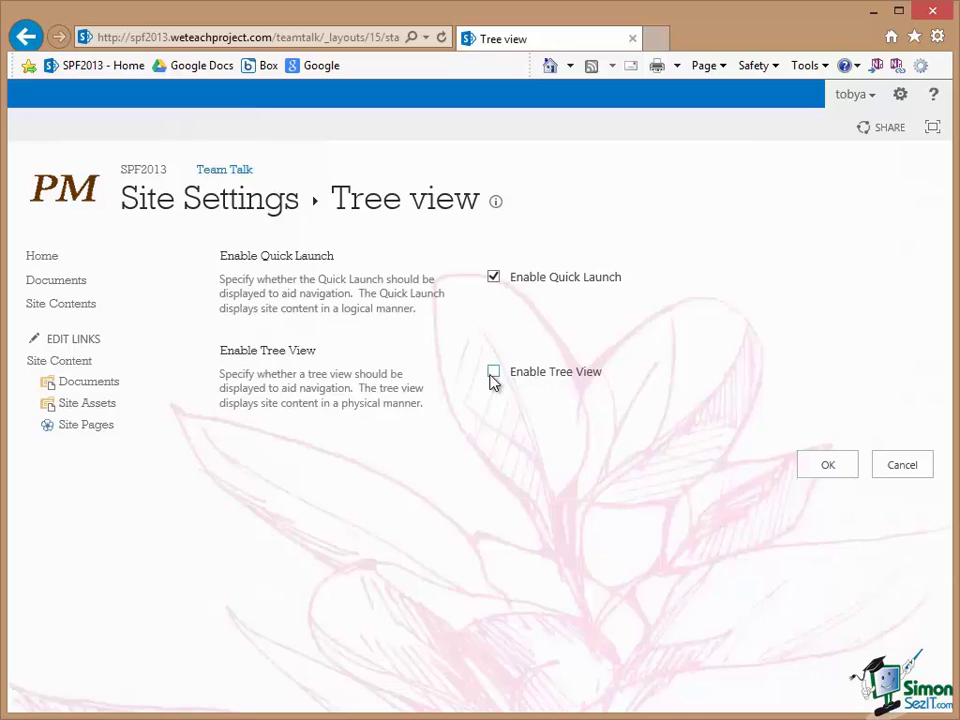
pyautogui.click(494, 278)
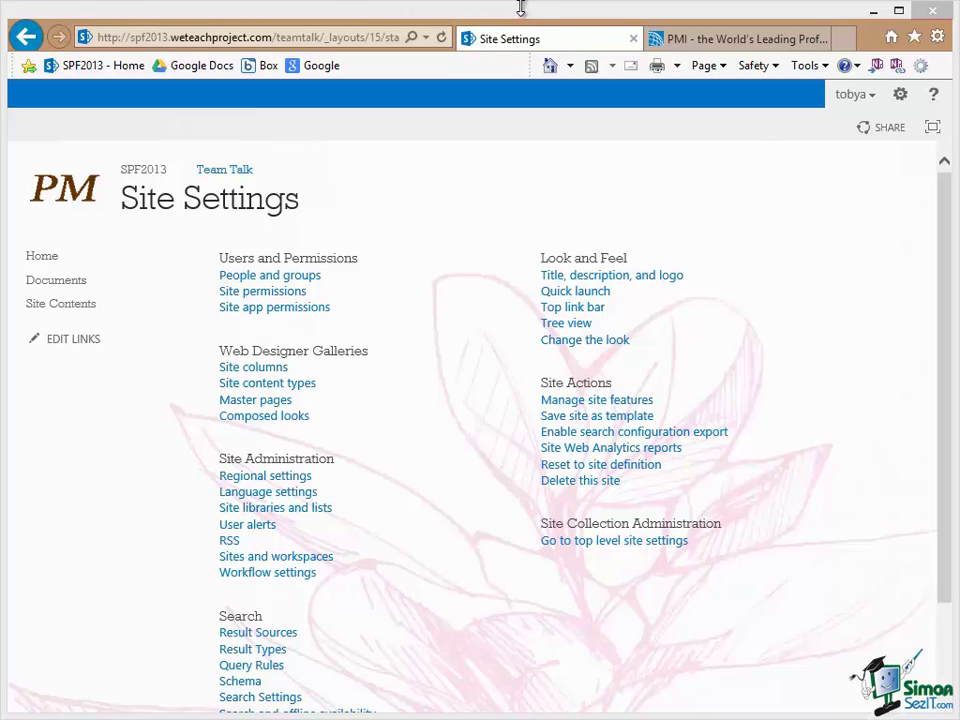
# Step: Open the Quick Launch links page and the Home link's editor, then cancel the edit
pyautogui.click(578, 296)
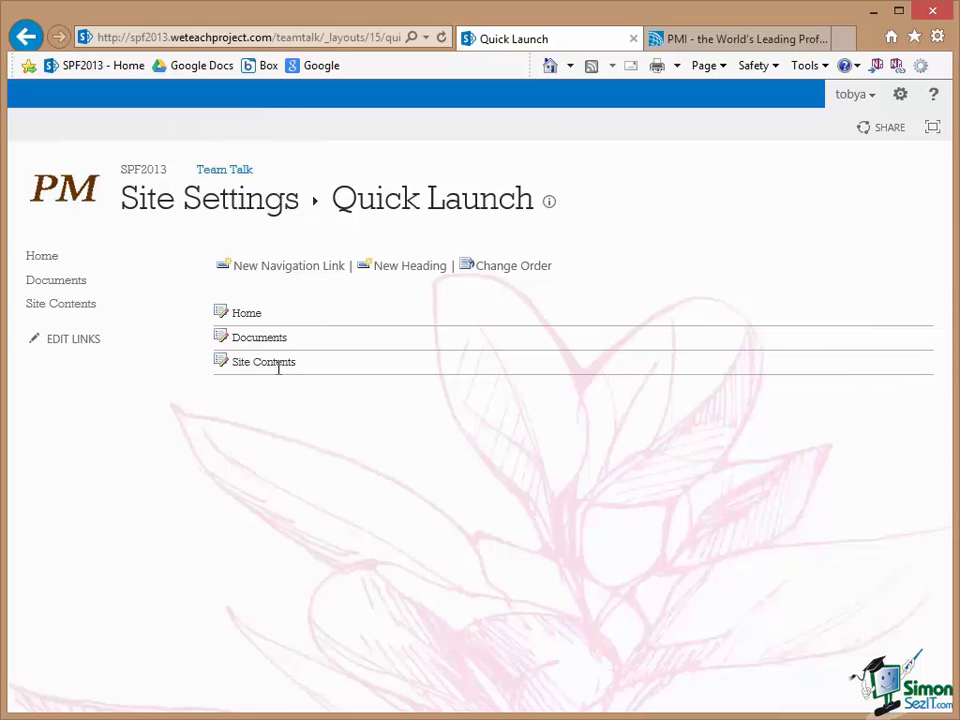
pyautogui.click(221, 313)
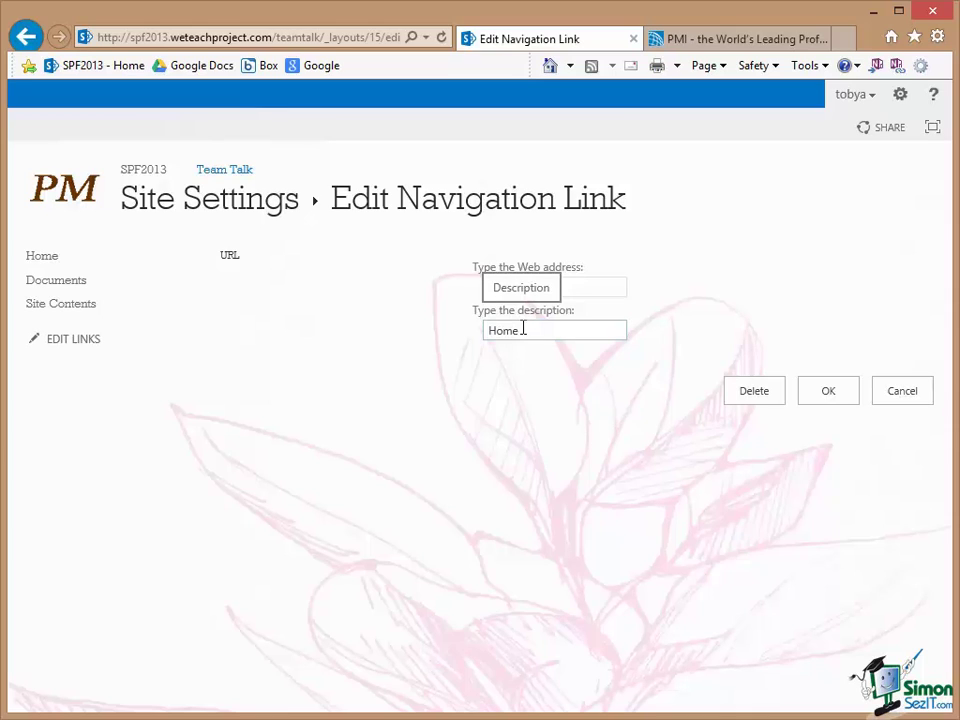
pyautogui.click(905, 395)
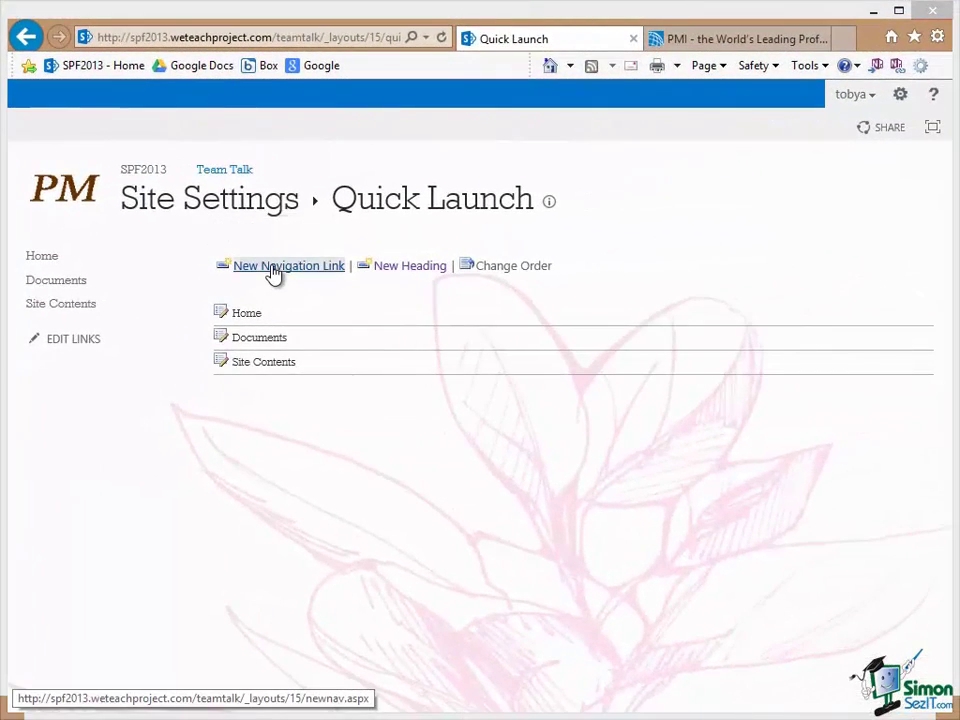
# Step: Start a new Quick Launch navigation link for Team Talk, keeping Home as its heading
pyautogui.click(273, 266)
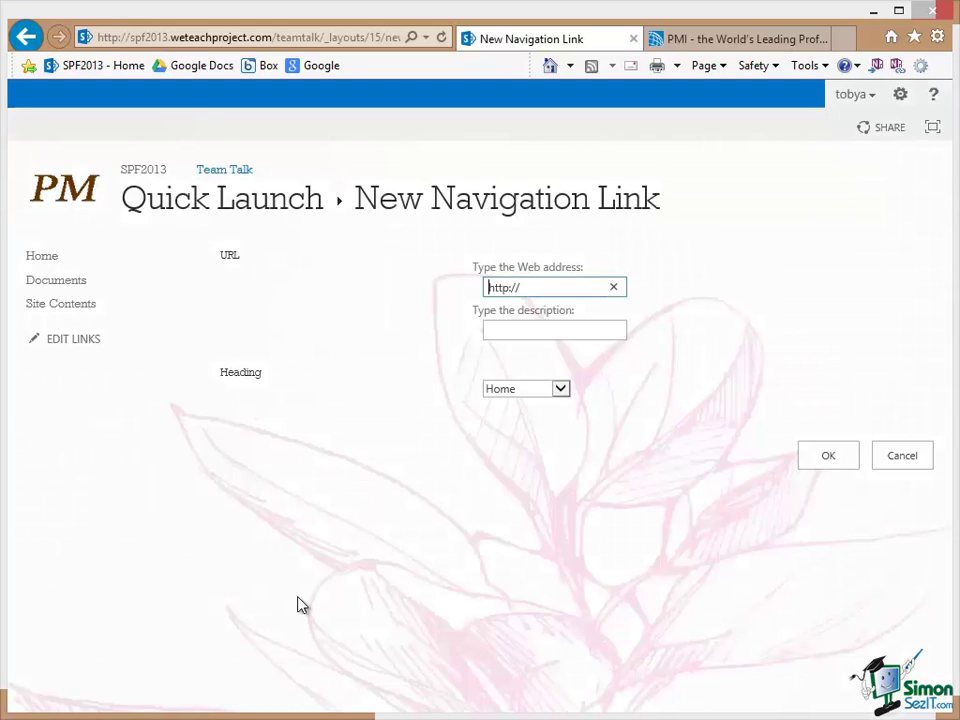
pyautogui.click(543, 286)
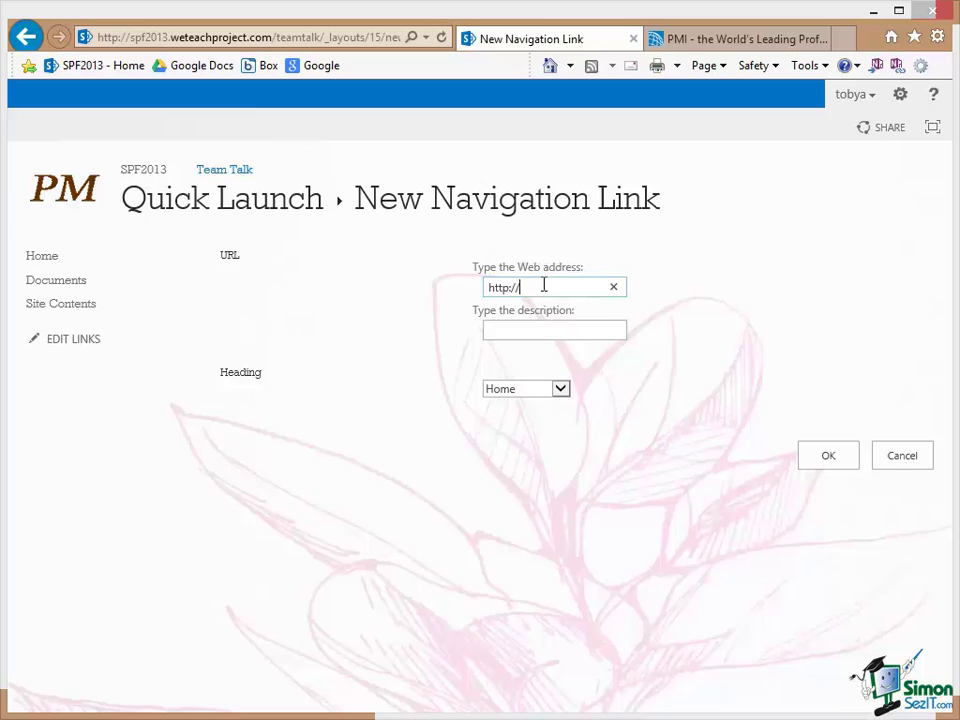
pyautogui.click(506, 330)
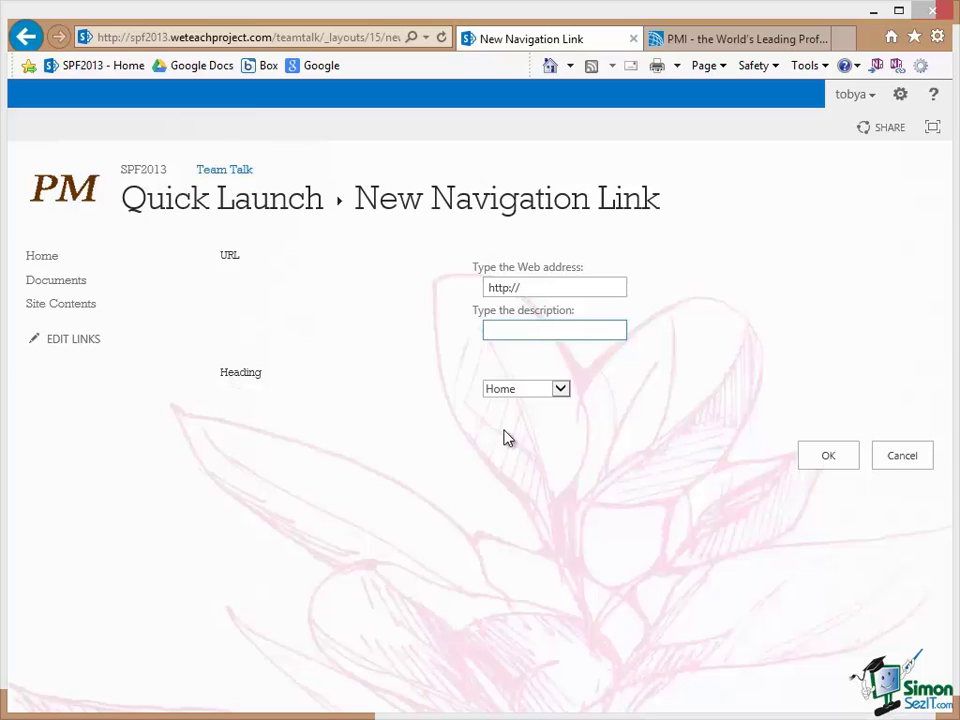
pyautogui.click(561, 391)
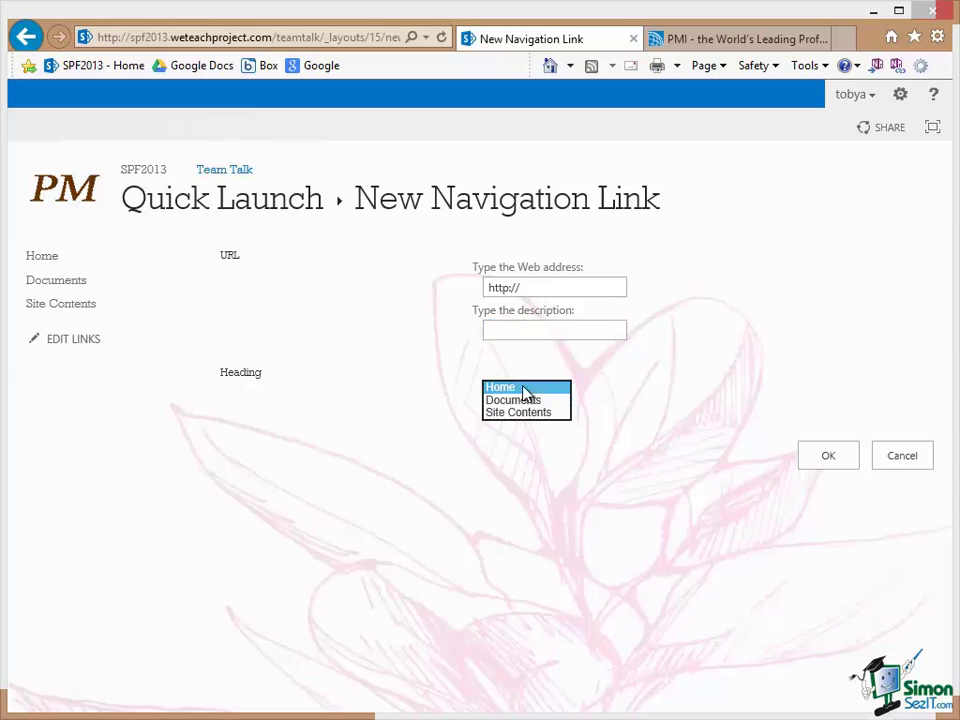
pyautogui.click(514, 388)
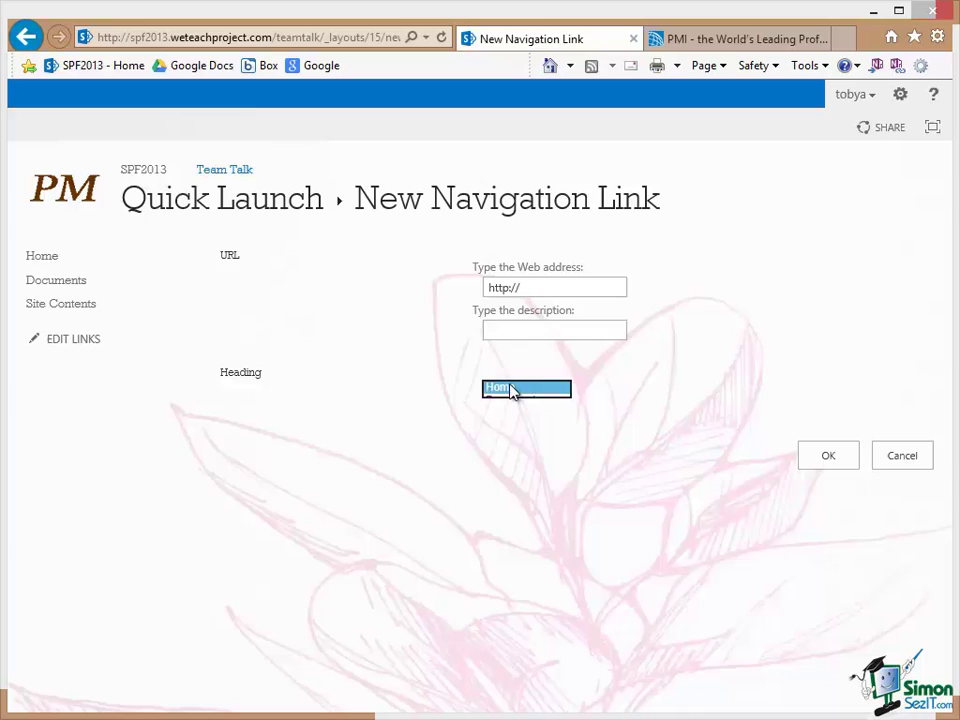
# Step: Select the PMI website's address in the browser so it can be copied
pyautogui.click(537, 288)
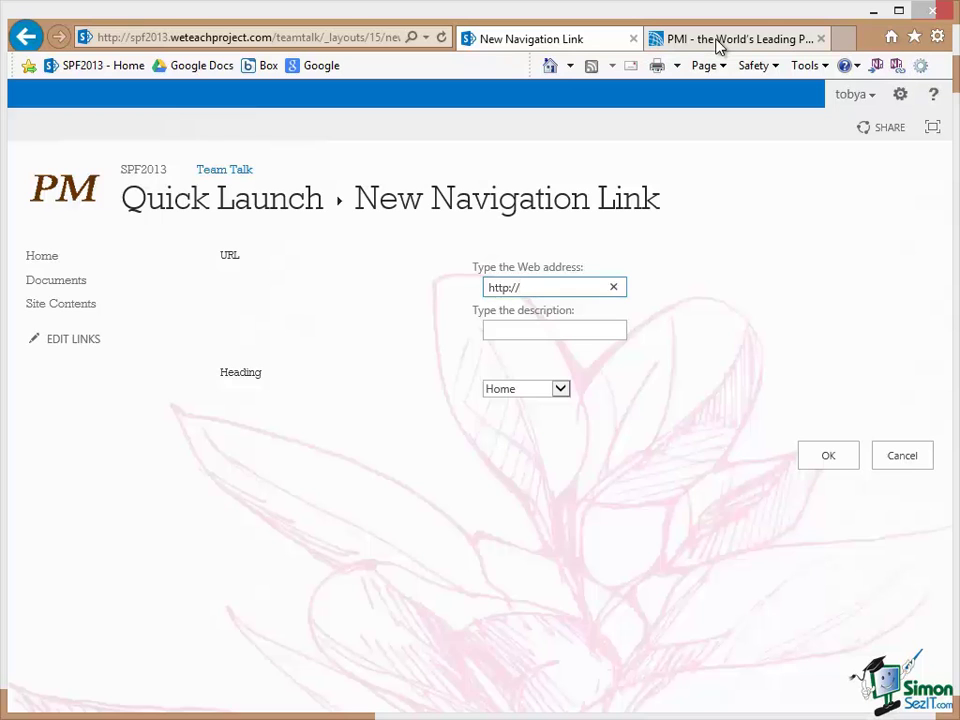
pyautogui.click(716, 40)
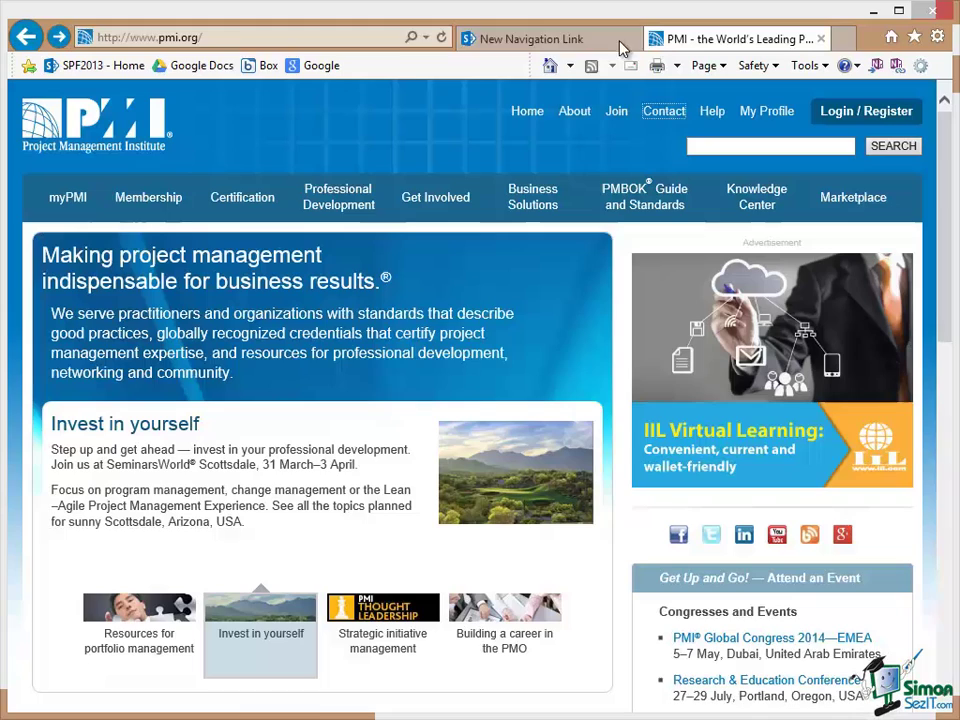
pyautogui.click(176, 40)
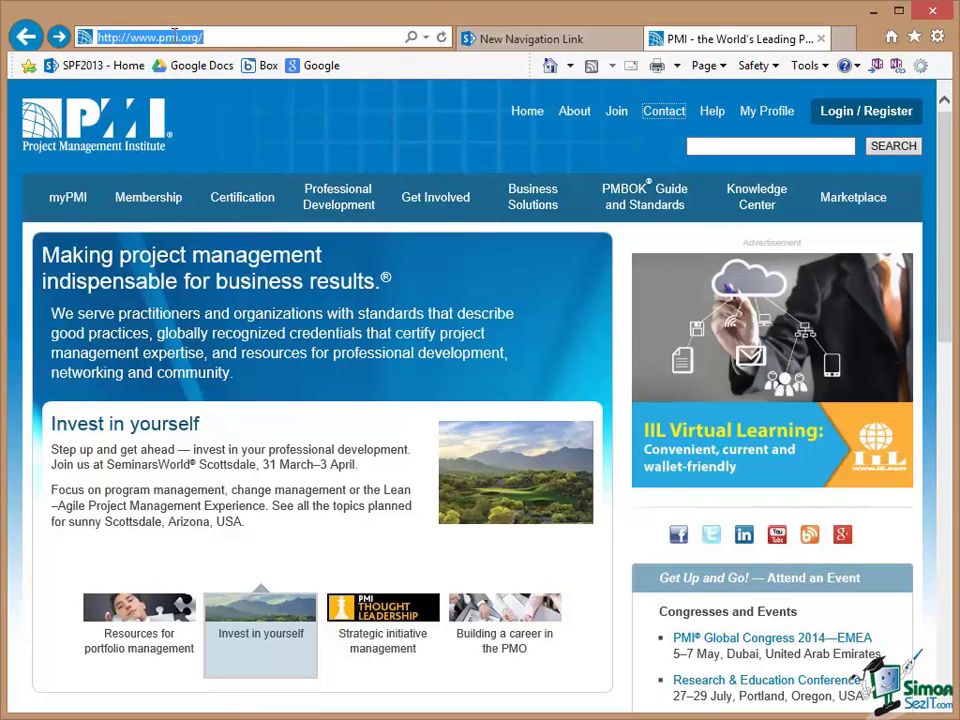
pyautogui.click(574, 40)
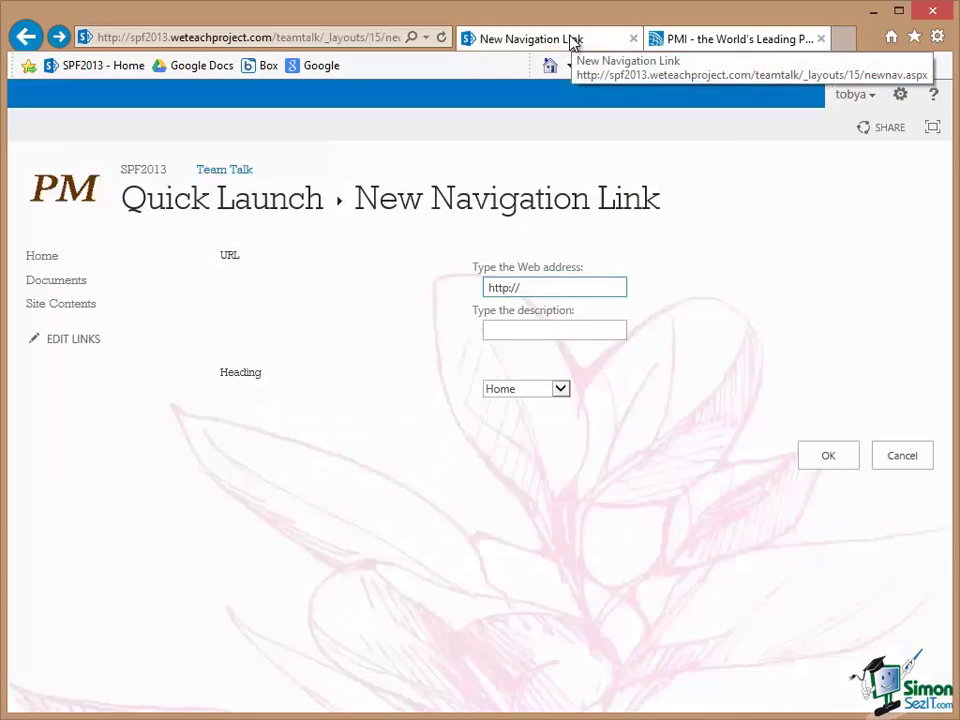
pyautogui.tripleClick(510, 288)
pyautogui.write('http://www.pmi.org/')
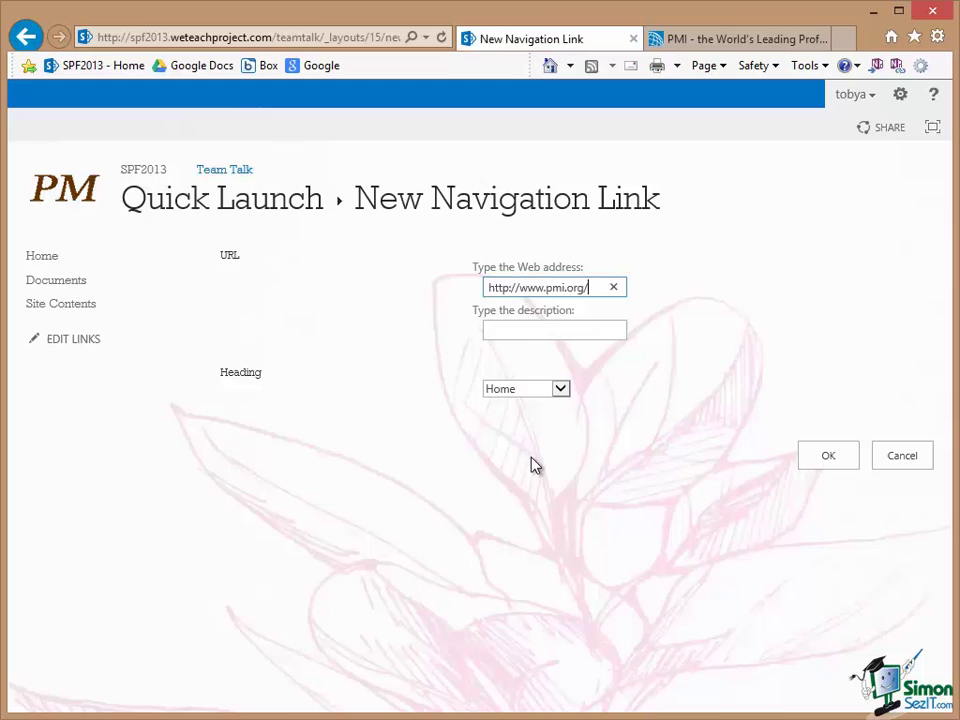
pyautogui.click(510, 328)
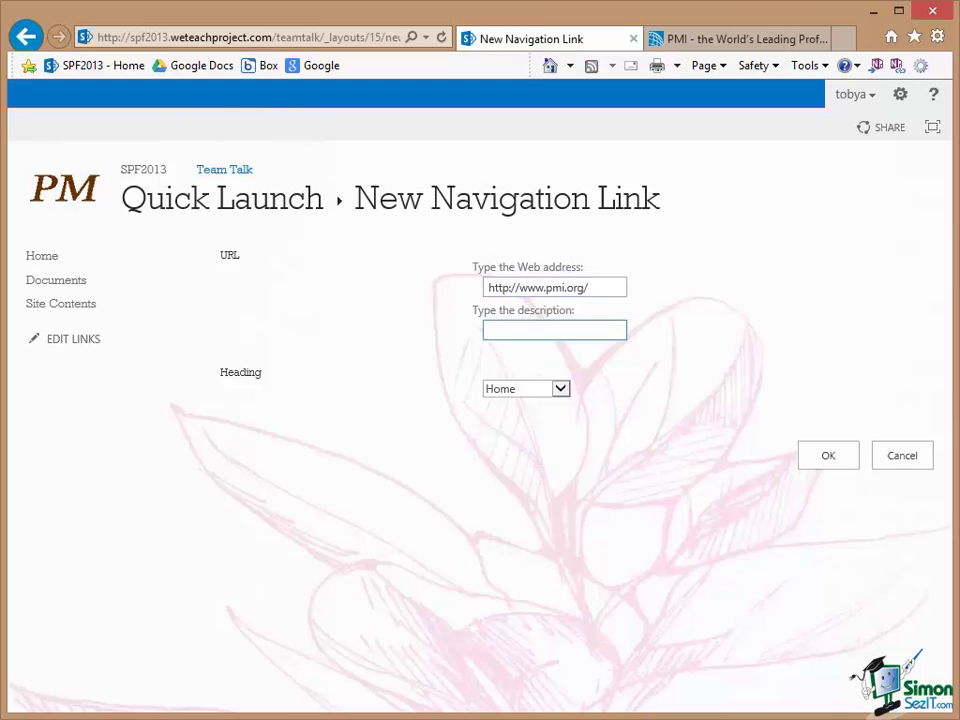
pyautogui.write('PMI W')
pyautogui.write('ebsite')
pyautogui.click(561, 390)
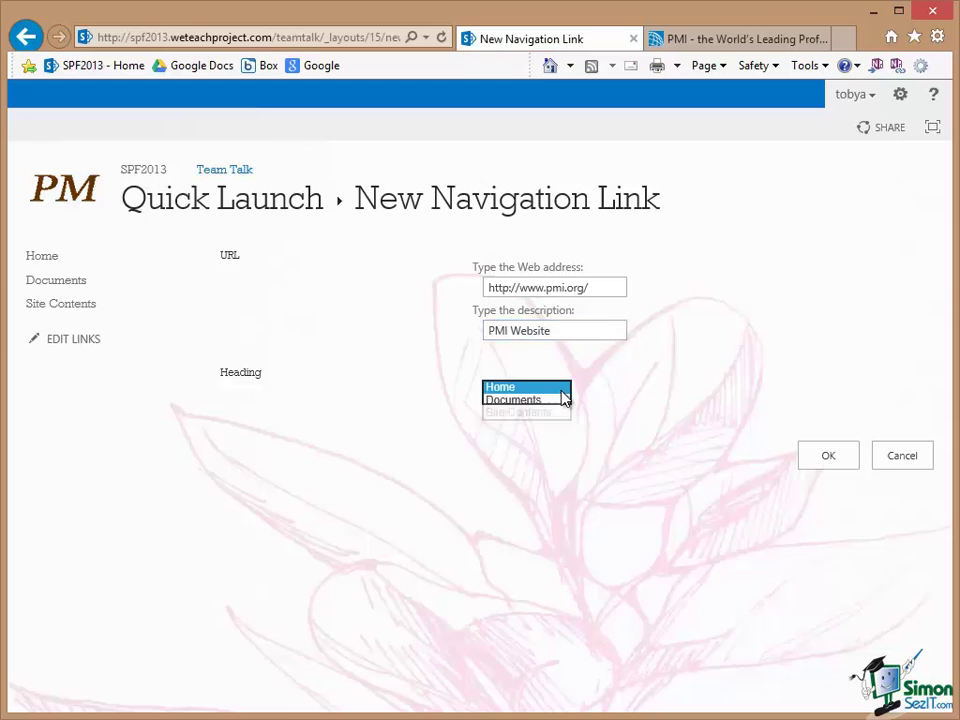
pyautogui.click(500, 390)
pyautogui.click(826, 458)
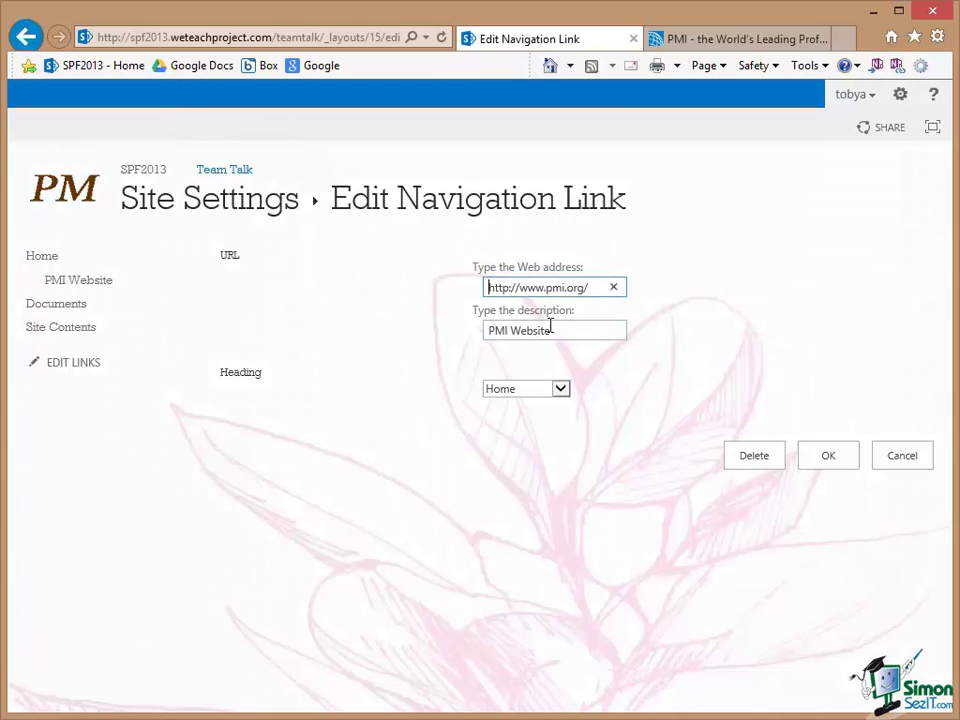
# Step: Confirm the PMI Website link with heading Home unchanged, returning to Quick Launch settings
pyautogui.click(563, 392)
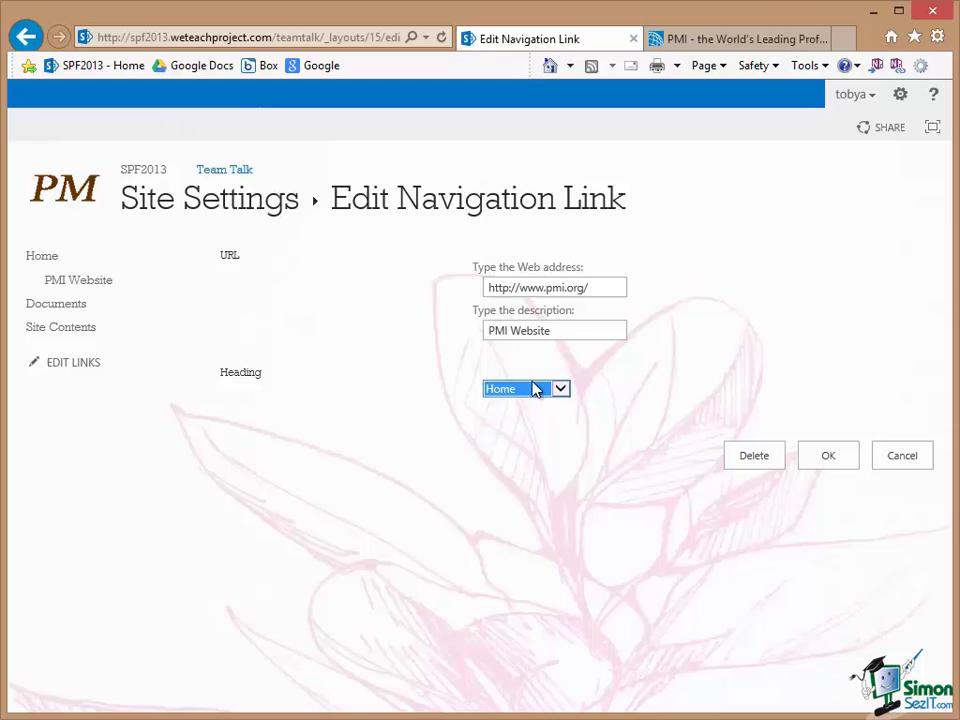
pyautogui.click(178, 319)
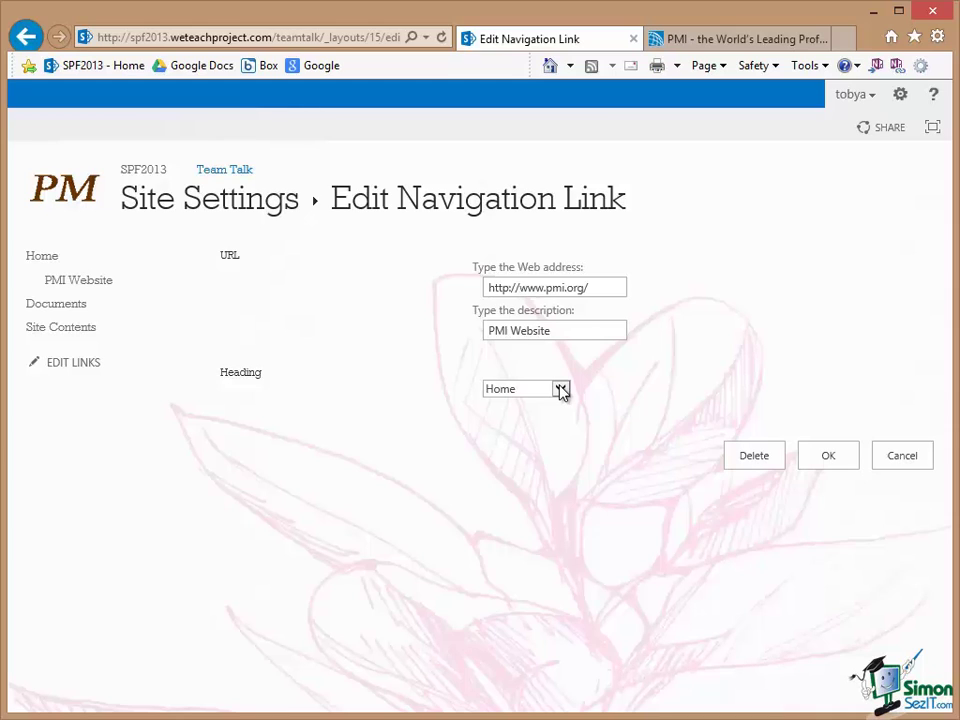
pyautogui.click(833, 458)
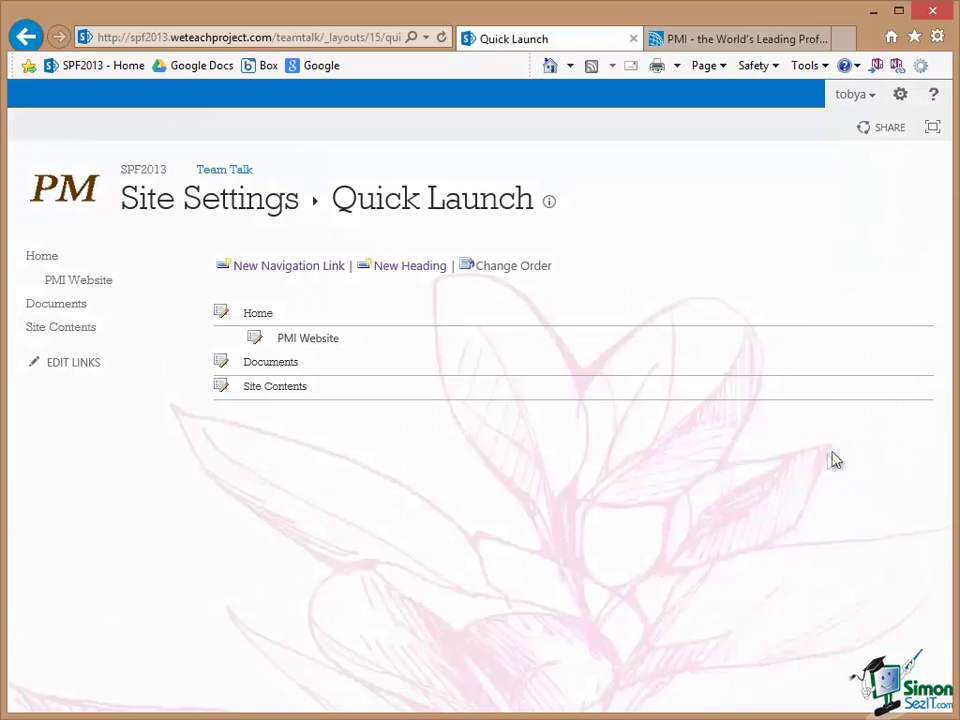
# Step: Follow the PMI Website link from Team Talk's home page to pmi.org, then go back
pyautogui.click(44, 257)
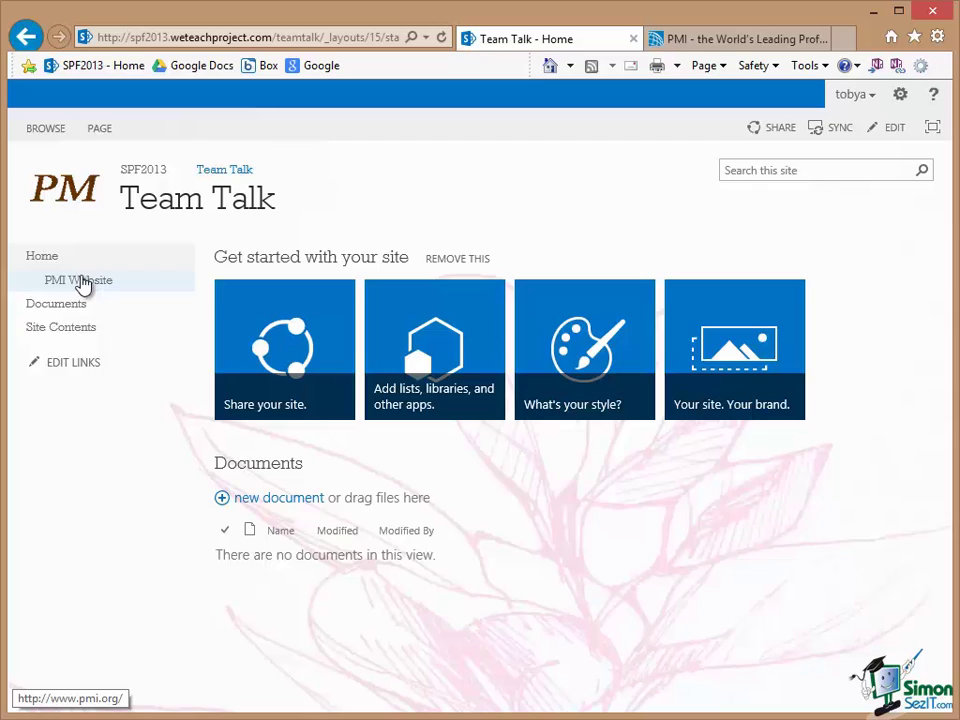
pyautogui.click(84, 281)
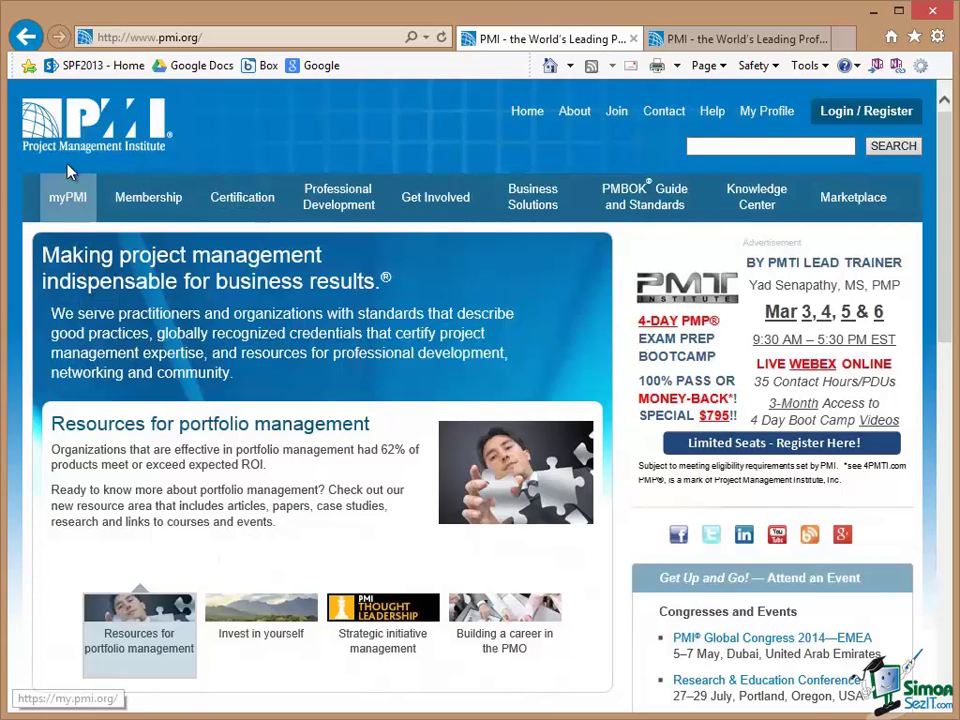
pyautogui.click(30, 37)
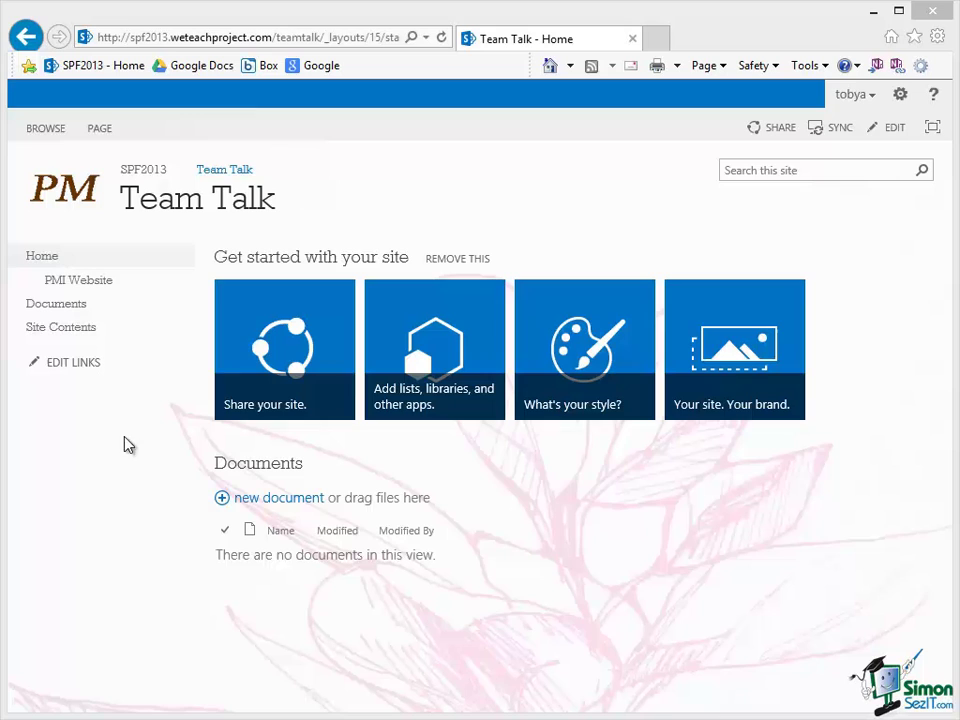
# Step: In inline Quick Launch editing, cancel the Add a link form and drag PMI Website below Site Contents
pyautogui.click(67, 364)
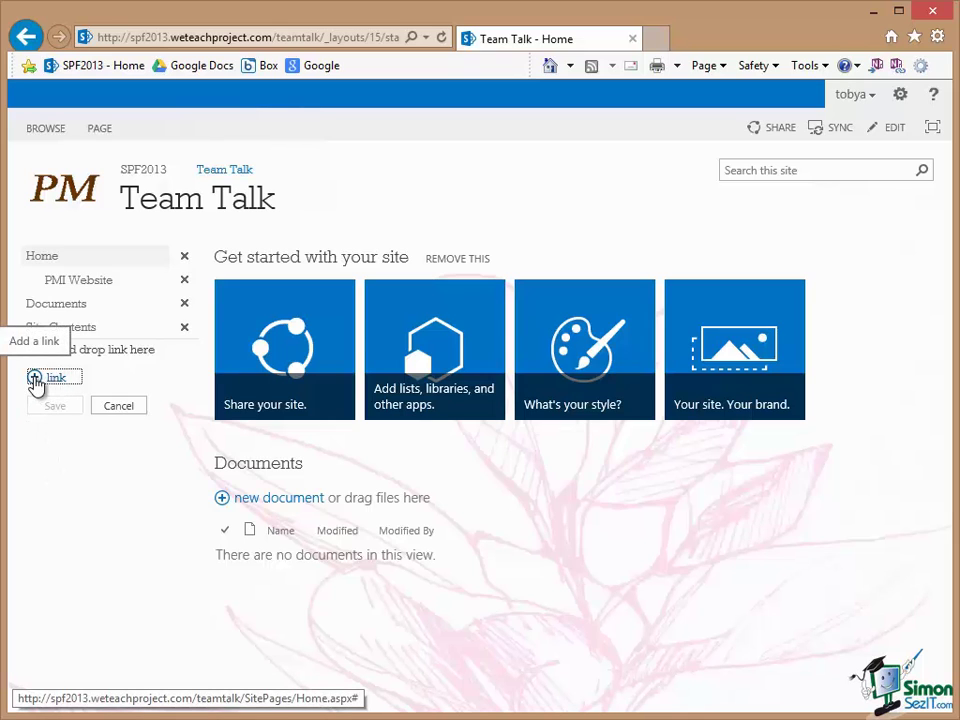
pyautogui.click(36, 382)
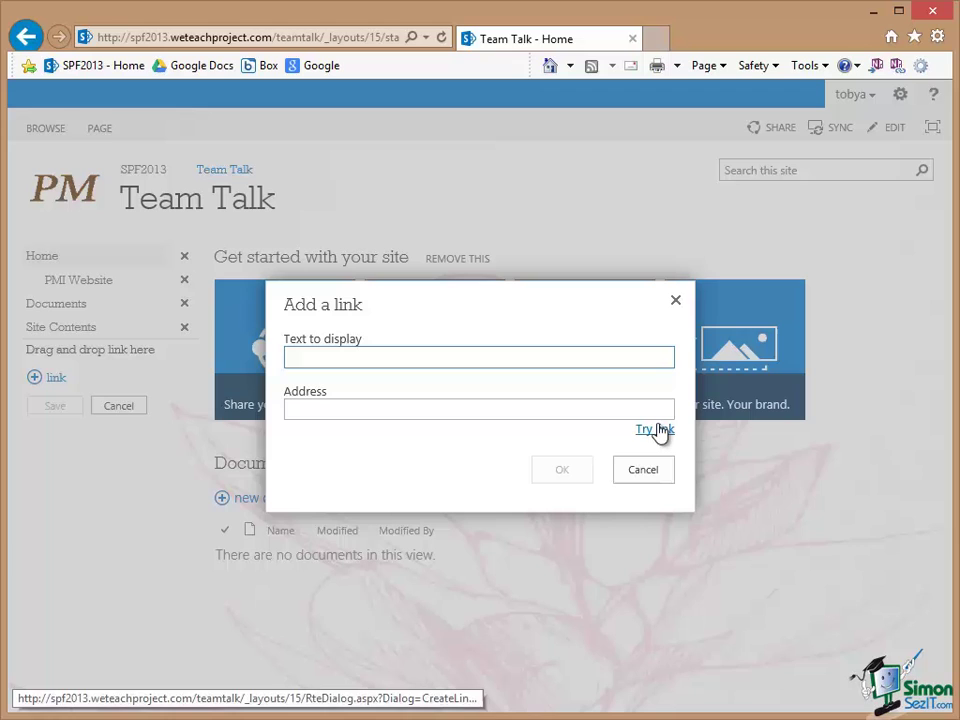
pyautogui.click(643, 476)
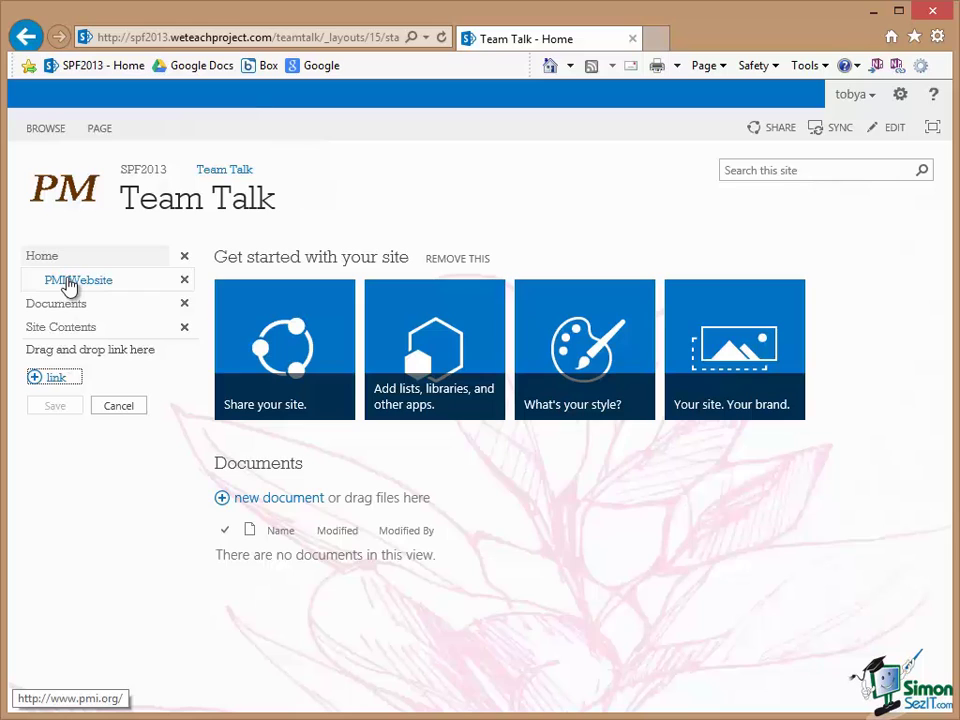
pyautogui.moveTo(70, 287); pyautogui.dragTo(66, 336)
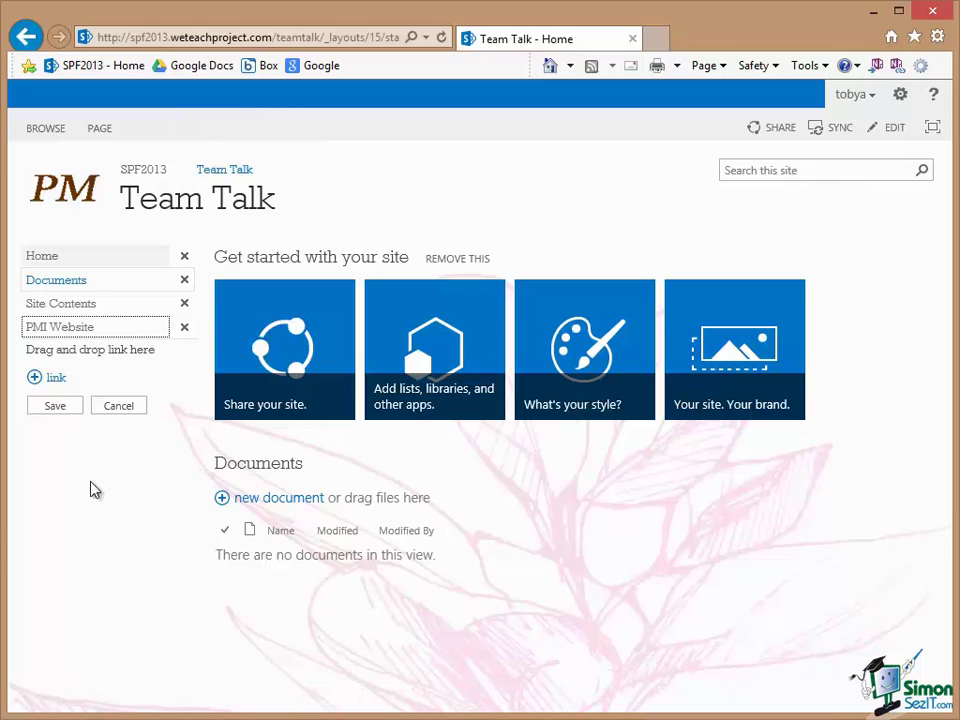
# Step: Save the reordered Quick Launch: Home, Documents, PMI Website, Site Contents
pyautogui.click(55, 408)
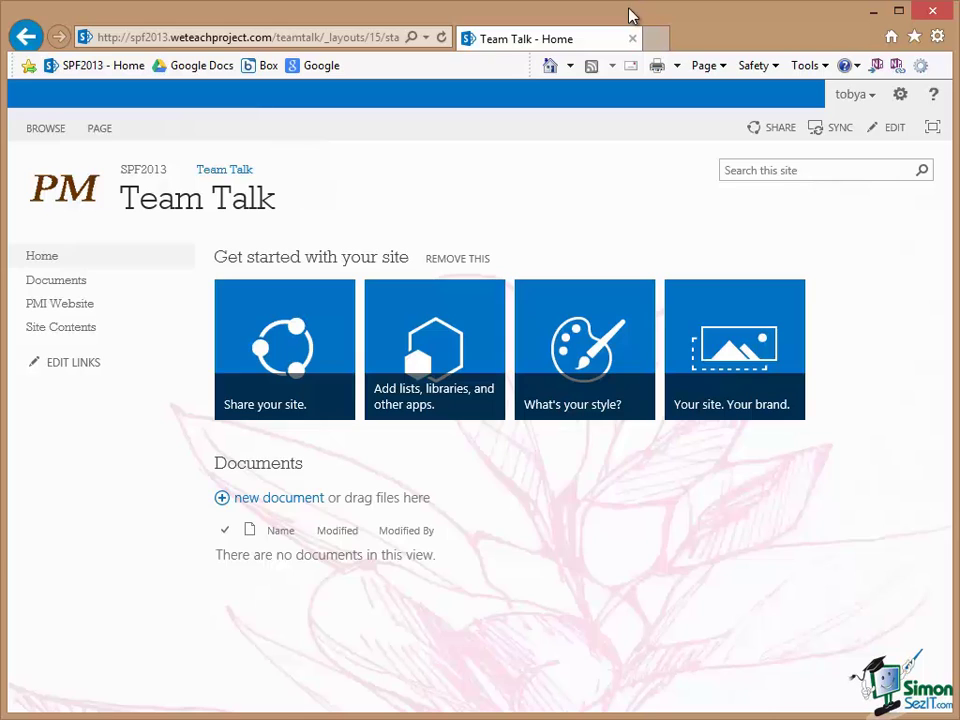
# Step: On the parent SPF2013 site, try dragging Team Talk in the top link bar, then end editing
pyautogui.click(145, 172)
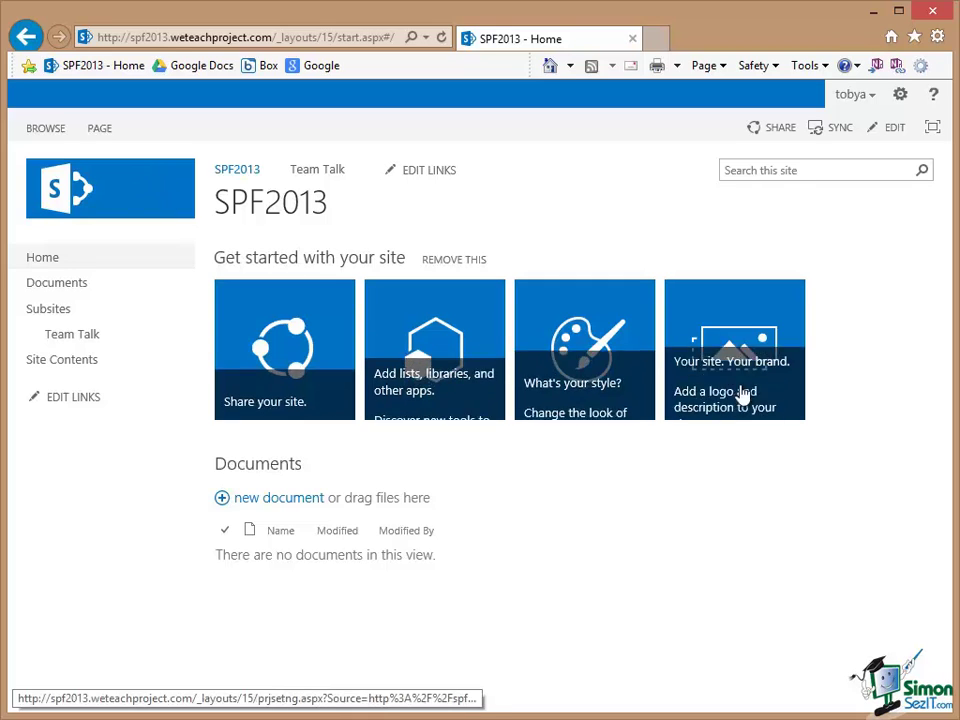
pyautogui.click(430, 172)
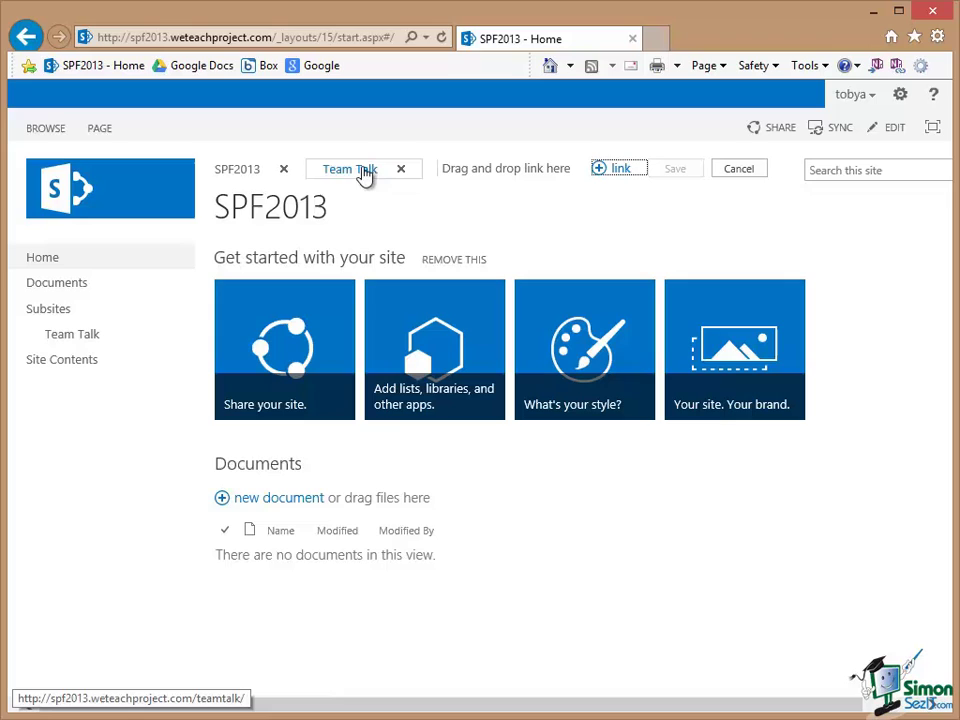
pyautogui.moveTo(365, 174)
pyautogui.mouseDown()
pyautogui.moveTo(240, 172)
pyautogui.moveTo(385, 172)
pyautogui.mouseUp()
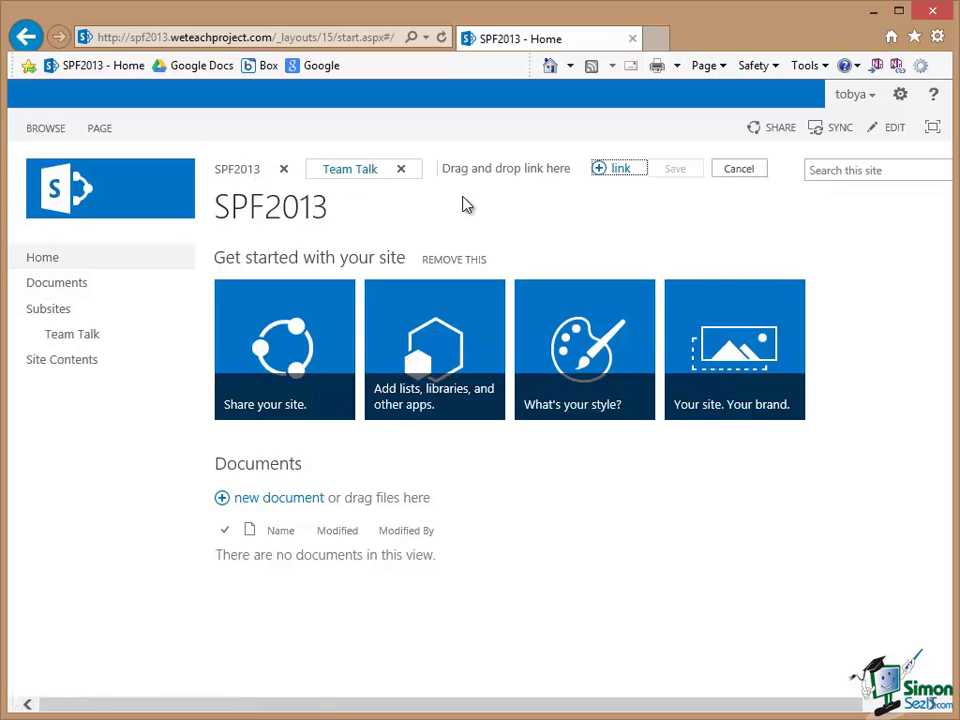
pyautogui.click(740, 171)
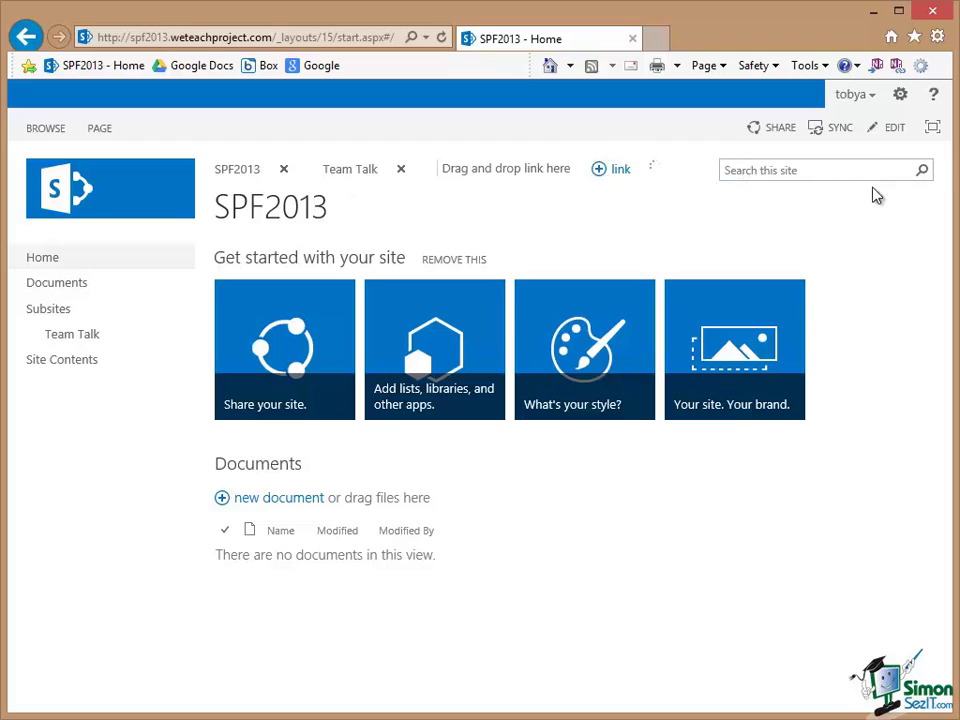
# Step: Through Site settings > Top link bar, open the Team Talk entry (/teamtalk) for editing
pyautogui.click(900, 95)
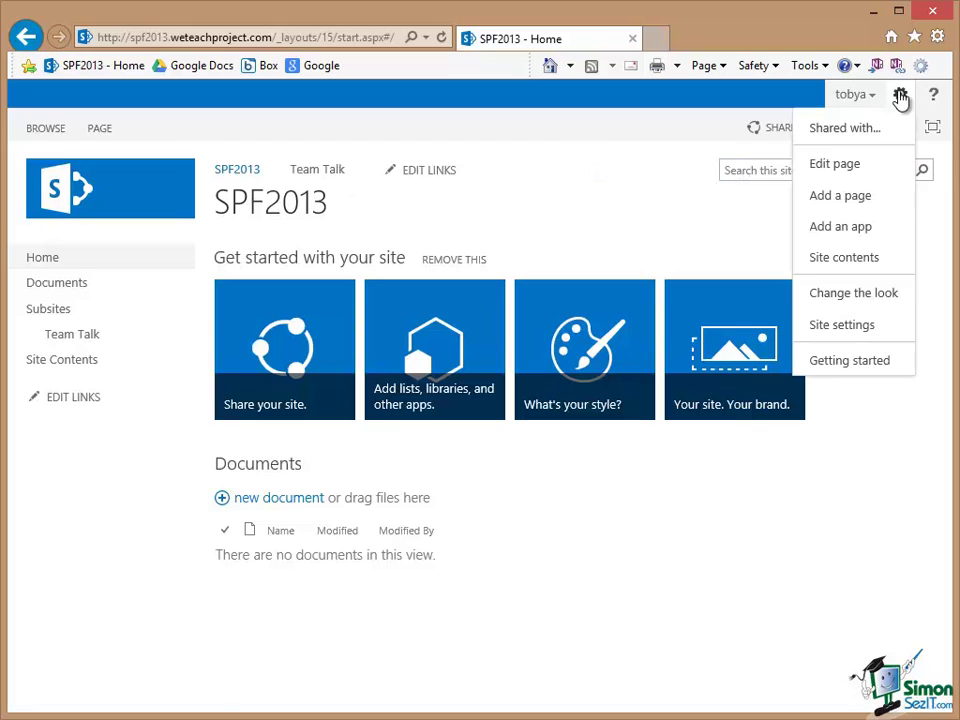
pyautogui.click(874, 325)
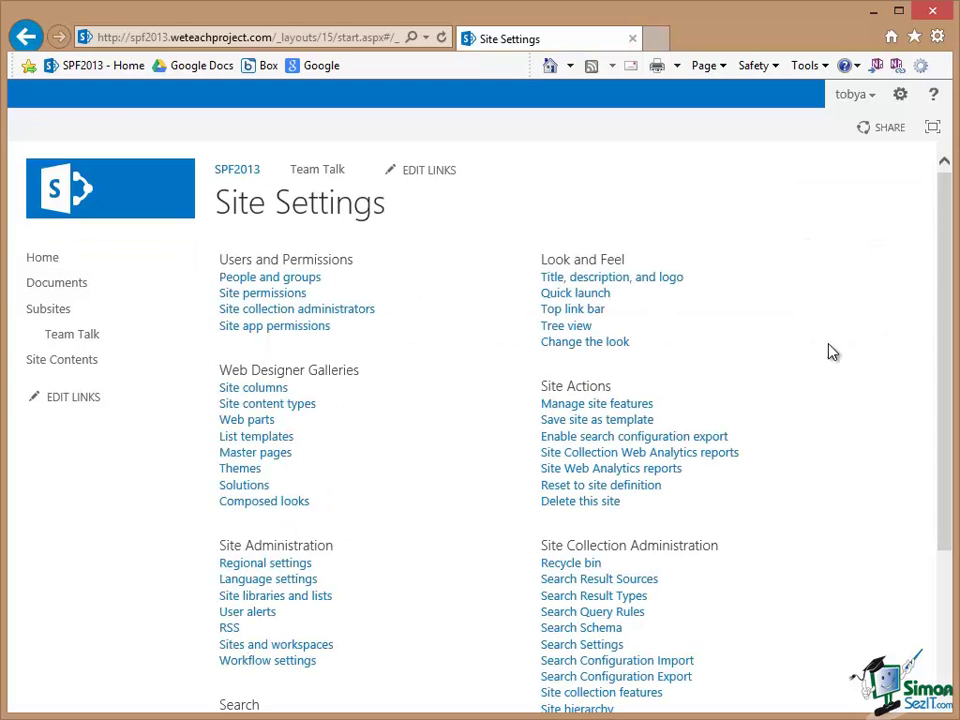
pyautogui.click(565, 313)
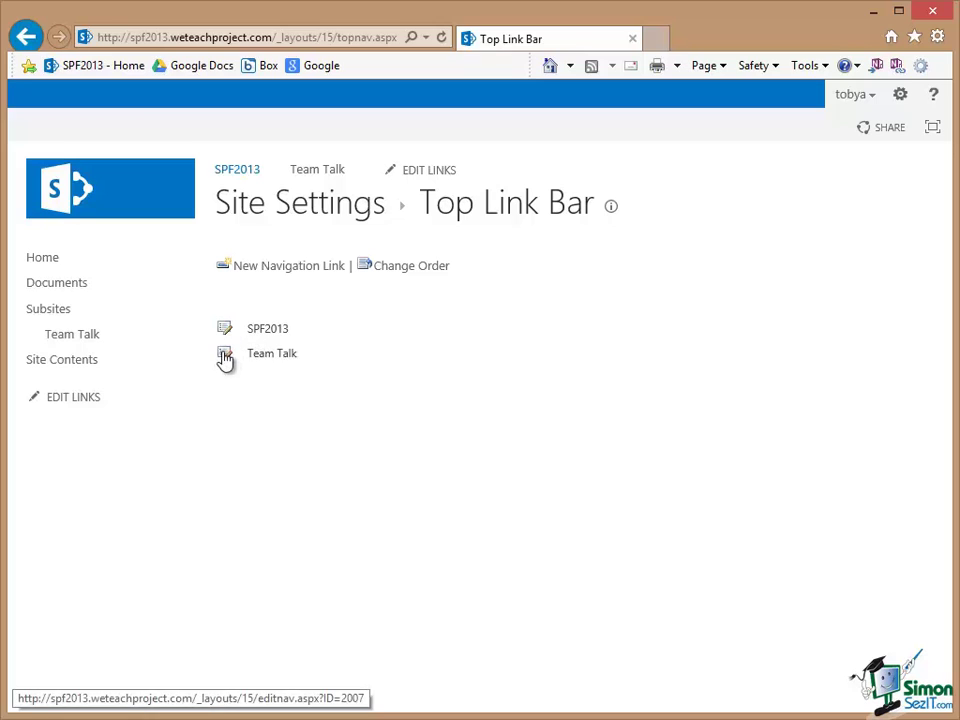
pyautogui.click(224, 357)
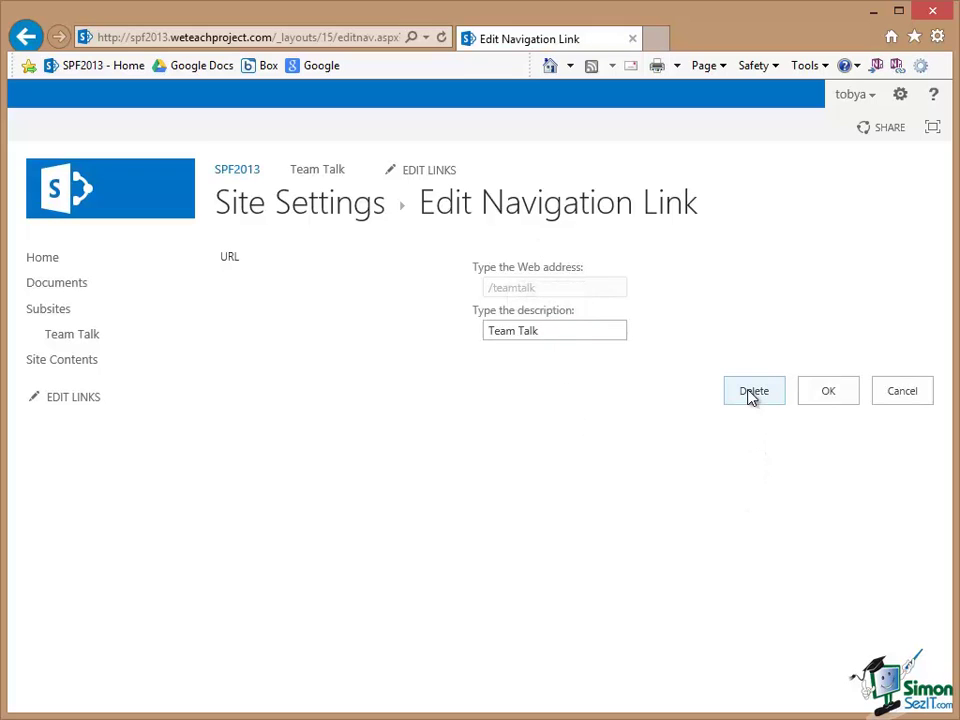
# Step: Cancel the Team Talk link edit form, leaving the entry unchanged
pyautogui.click(908, 392)
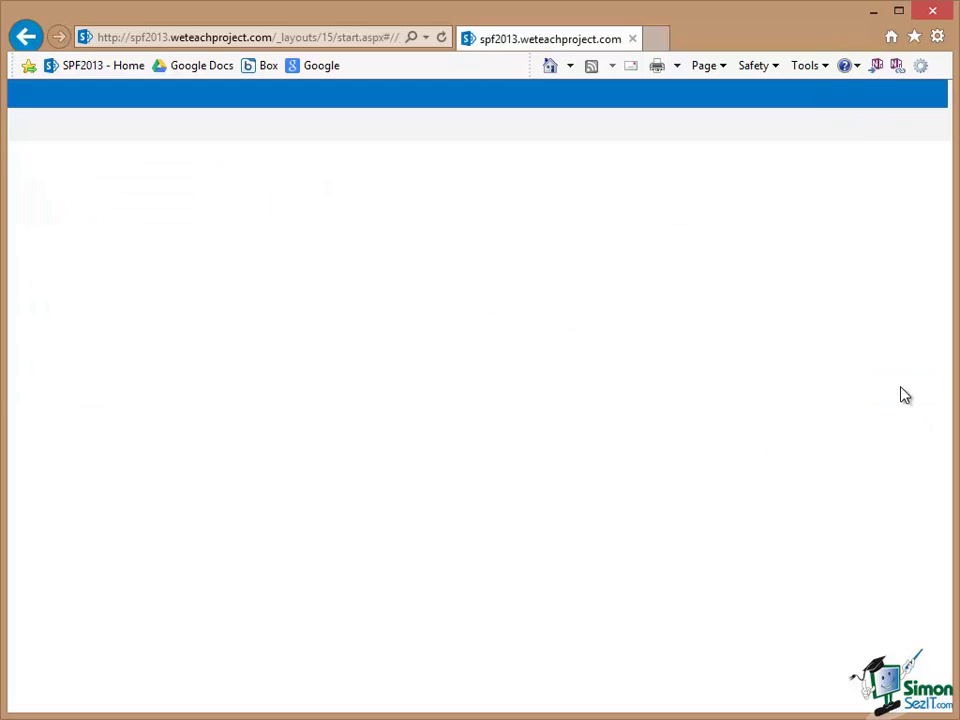